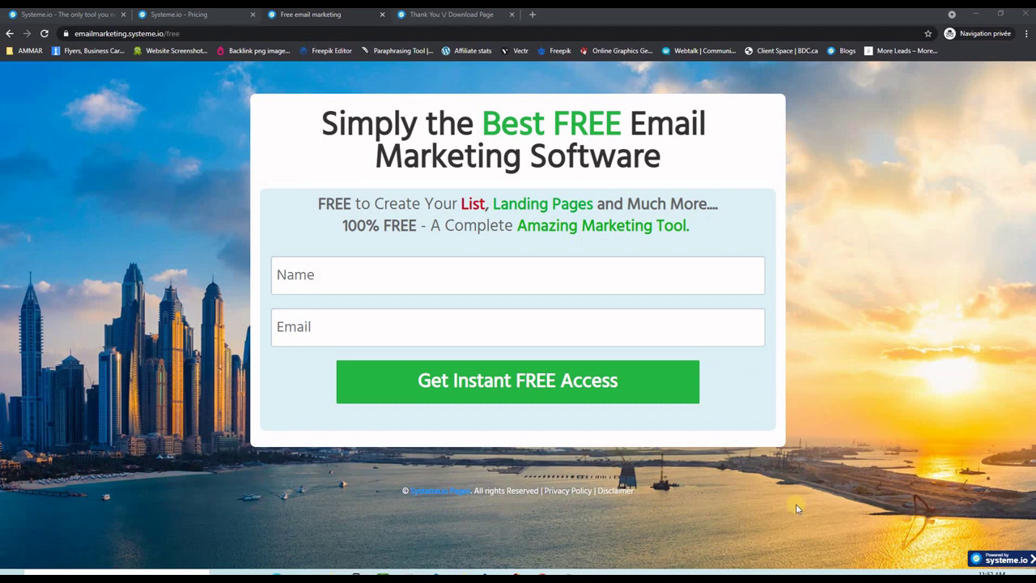
Look through the thank-you page shown after signing up and return to the free email marketing opt-in page.
{"action": "left_click", "coordinate": [472, 16]}
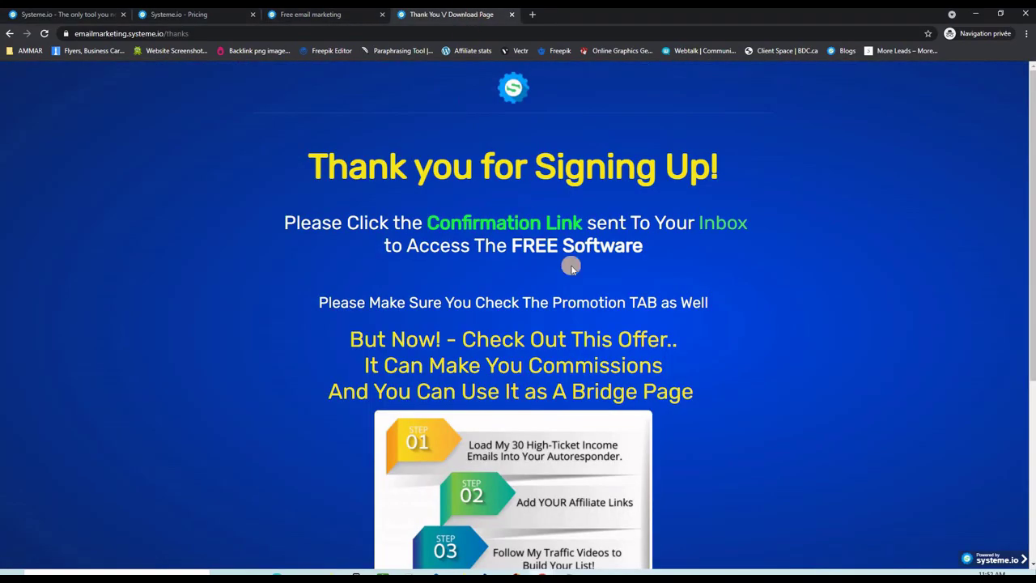
{"action": "scroll", "coordinate": [786, 344], "scroll_direction": "down", "scroll_amount": 4}
{"action": "scroll", "coordinate": [624, 290], "scroll_direction": "up", "scroll_amount": 4}
{"action": "left_click", "coordinate": [309, 15]}
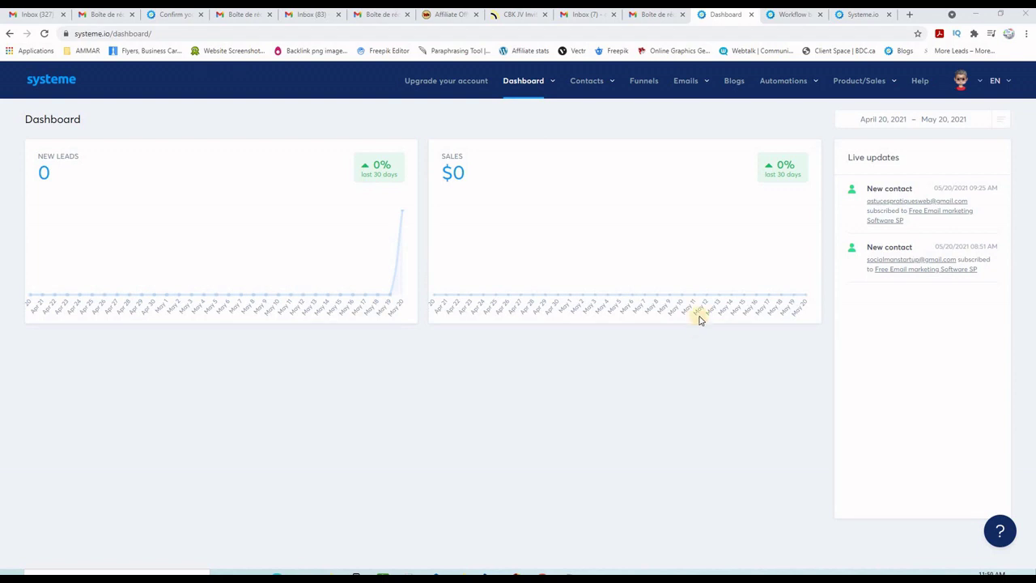
{"action": "mouse_move", "coordinate": [546, 88]}
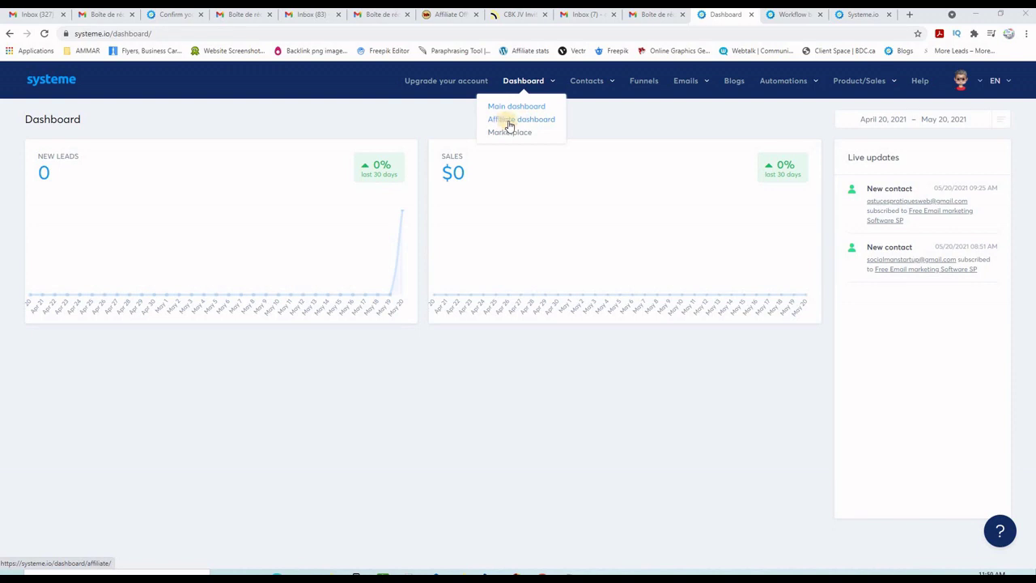
{"action": "mouse_move", "coordinate": [596, 84]}
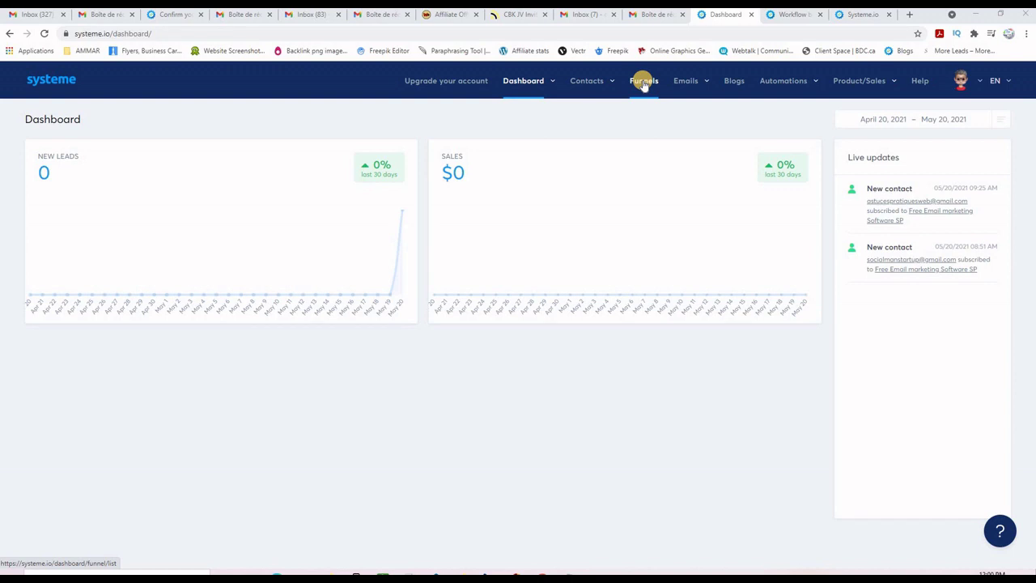
Create a new blog named "blog" on the emailmarketing.systeme.io domain with the URL path "blog" and the Blog template.
{"action": "mouse_move", "coordinate": [685, 81]}
{"action": "left_click", "coordinate": [732, 81]}
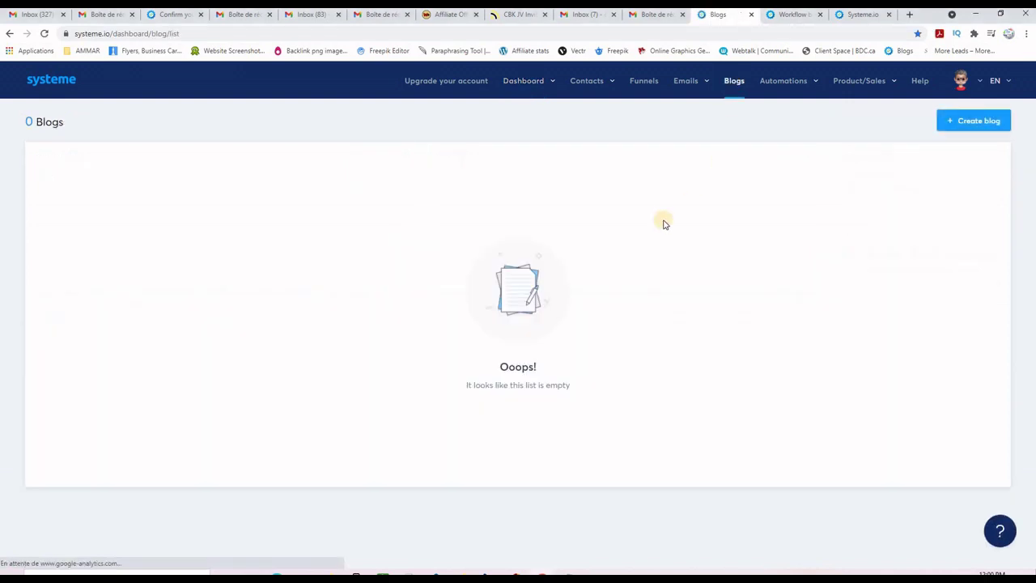
{"action": "left_click", "coordinate": [967, 120]}
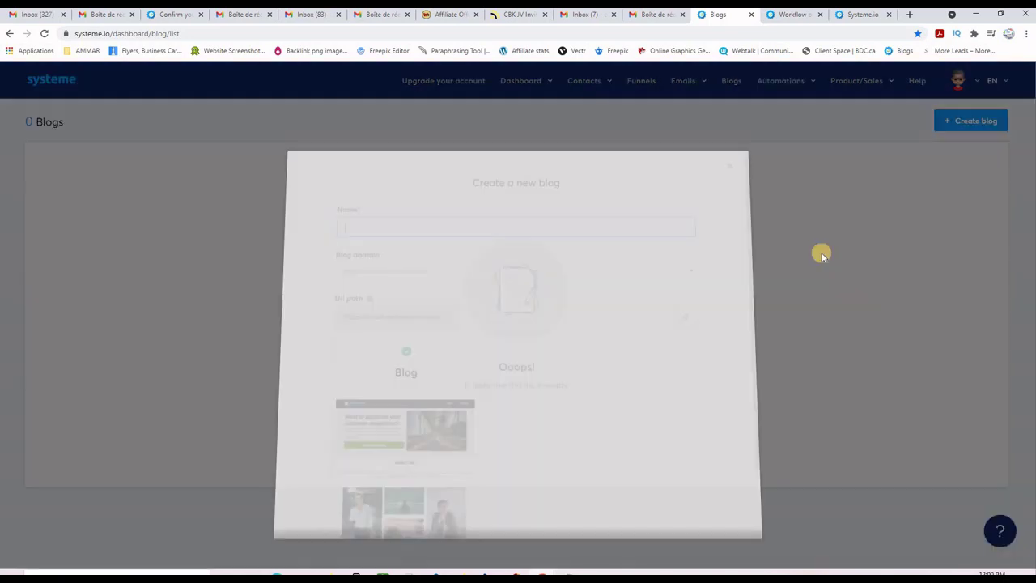
{"action": "left_click", "coordinate": [393, 225]}
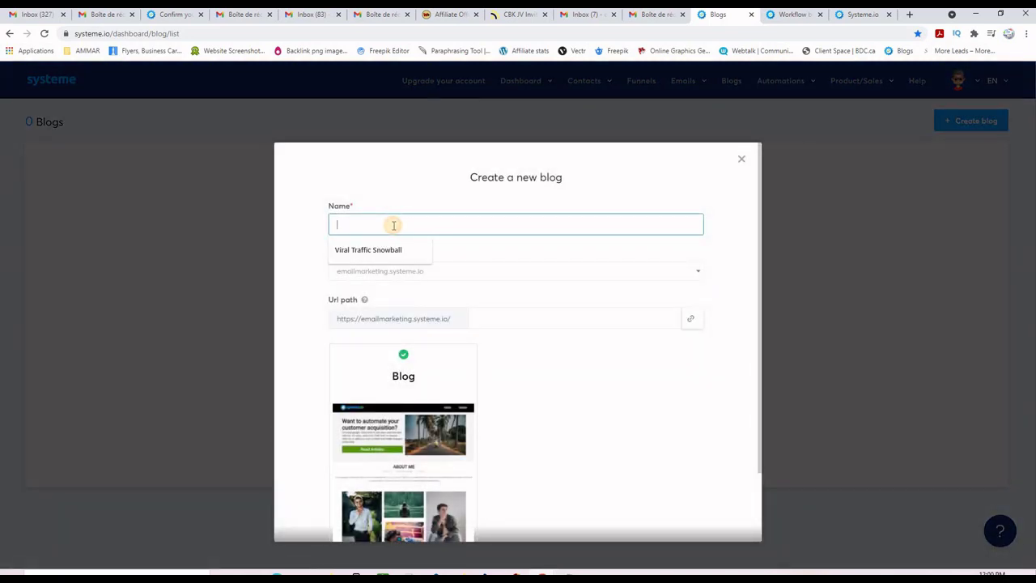
{"action": "type", "text": "blog"}
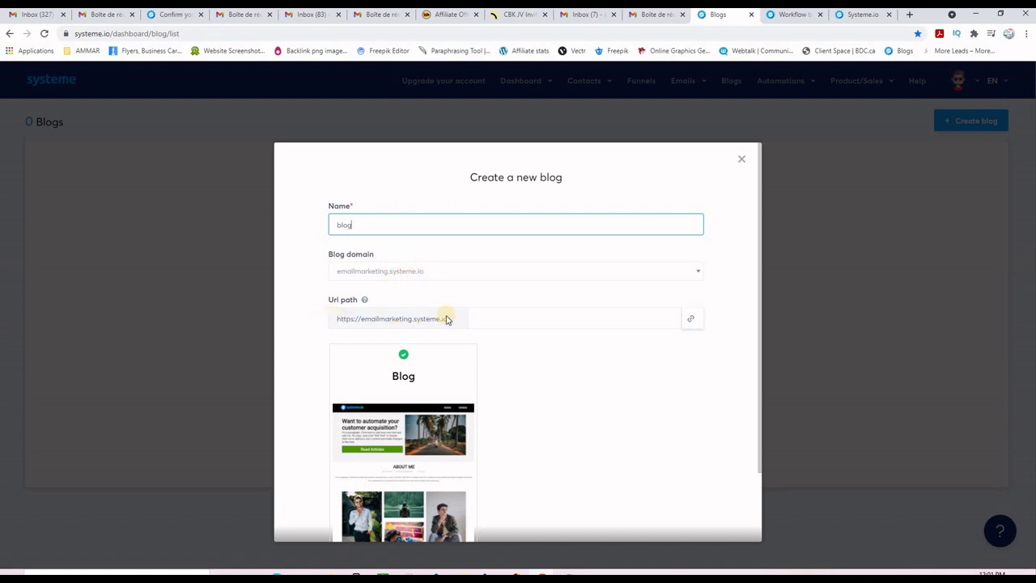
{"action": "left_click", "coordinate": [473, 319]}
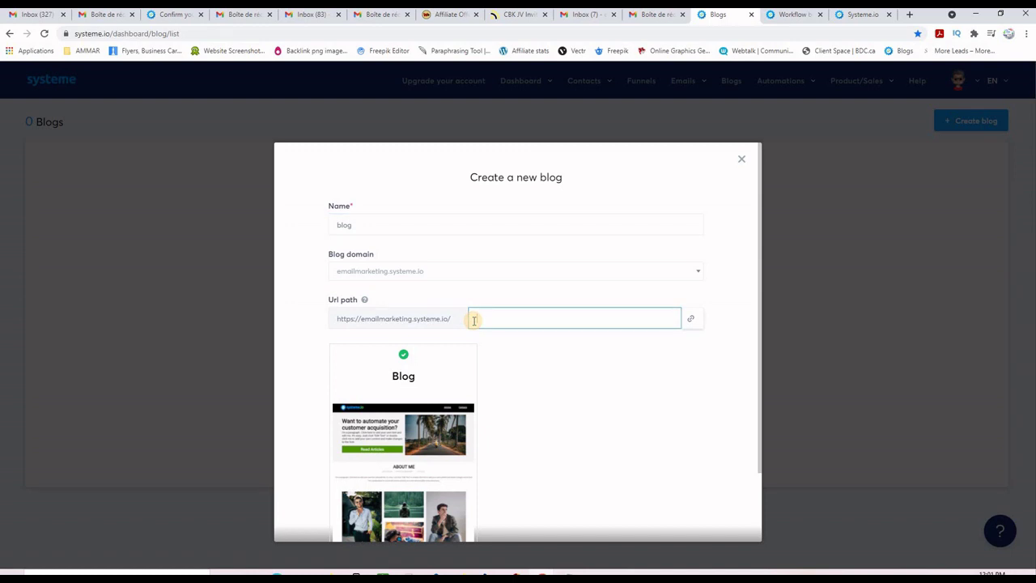
{"action": "type", "text": "blog"}
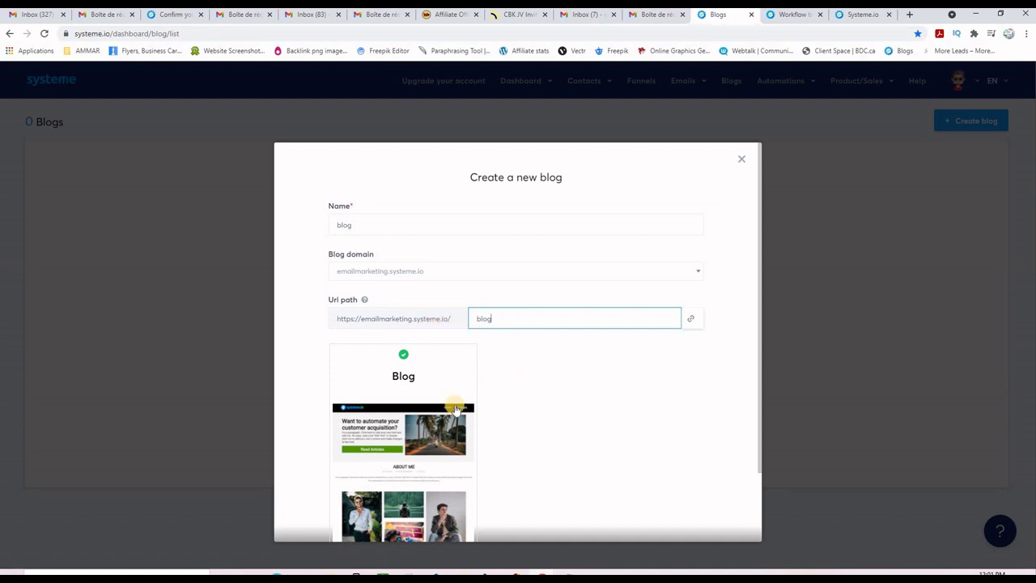
{"action": "left_click", "coordinate": [411, 395]}
{"action": "scroll", "coordinate": [642, 409], "scroll_direction": "down", "scroll_amount": 2}
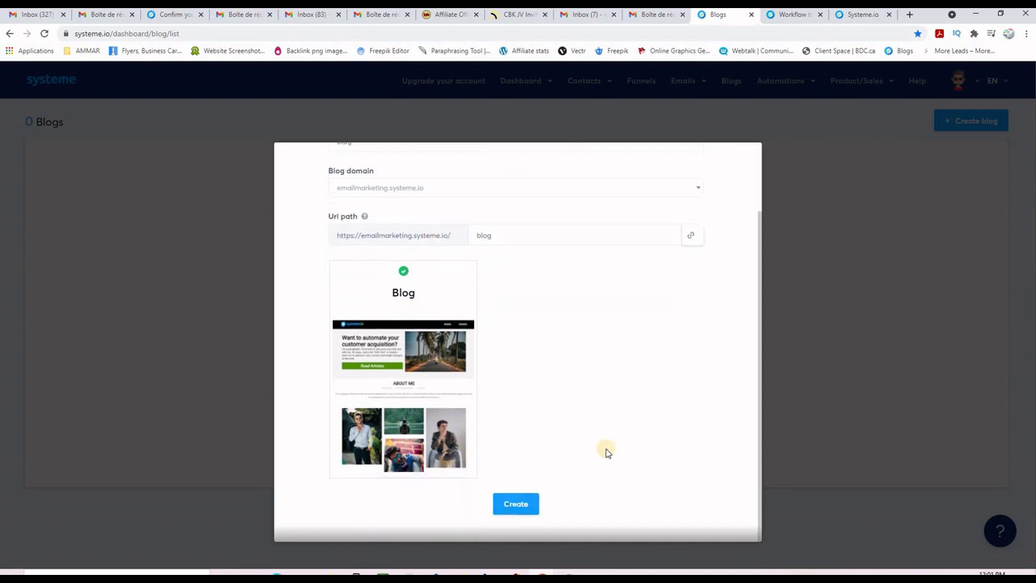
{"action": "left_click", "coordinate": [521, 505]}
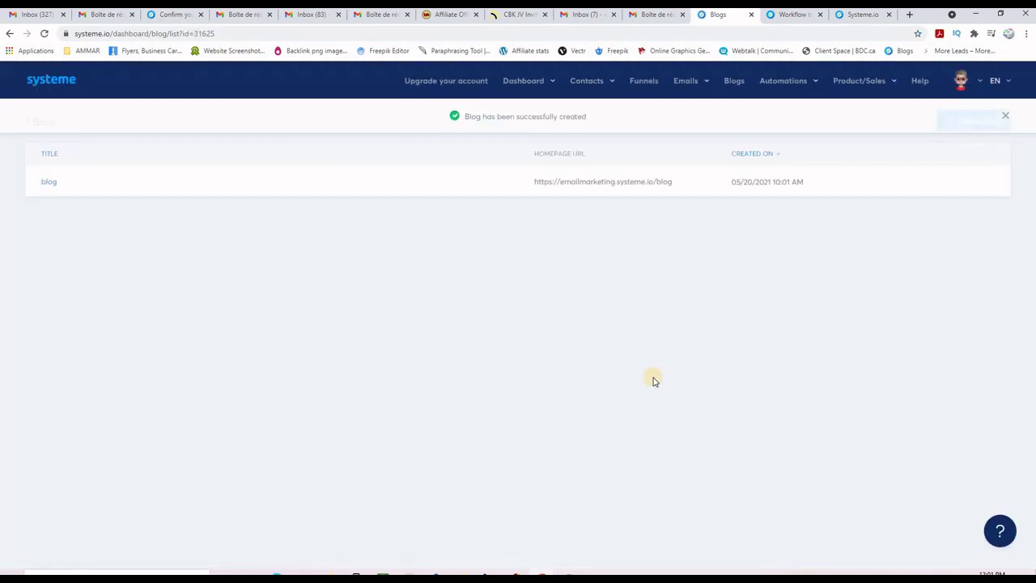
Open the new blog's home page in the page editor, examine its template sections from start to end, and exit the editor.
{"action": "left_click", "coordinate": [49, 183]}
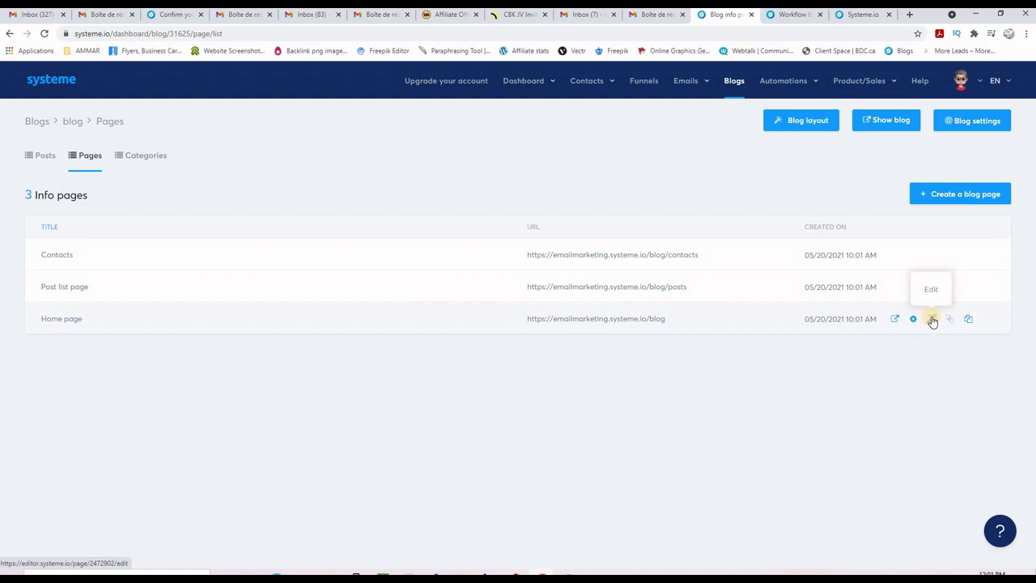
{"action": "left_click", "coordinate": [932, 321]}
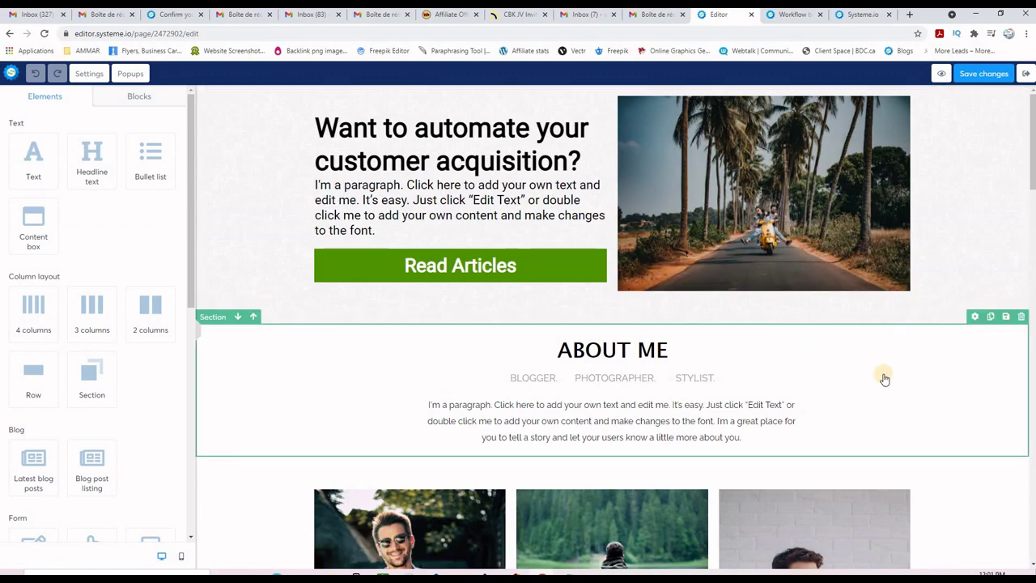
{"action": "scroll", "coordinate": [886, 380], "scroll_direction": "down", "scroll_amount": 4}
{"action": "scroll", "coordinate": [884, 379], "scroll_direction": "down", "scroll_amount": 8}
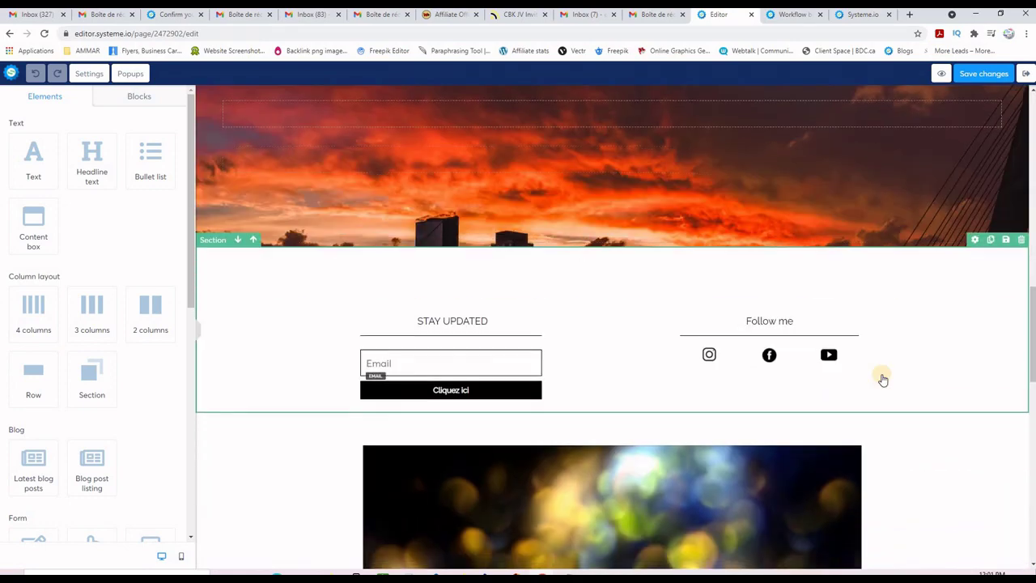
{"action": "scroll", "coordinate": [882, 381], "scroll_direction": "up", "scroll_amount": 2}
{"action": "scroll", "coordinate": [882, 380], "scroll_direction": "down", "scroll_amount": 5}
{"action": "scroll", "coordinate": [882, 380], "scroll_direction": "down", "scroll_amount": 3}
{"action": "scroll", "coordinate": [874, 364], "scroll_direction": "up", "scroll_amount": 17}
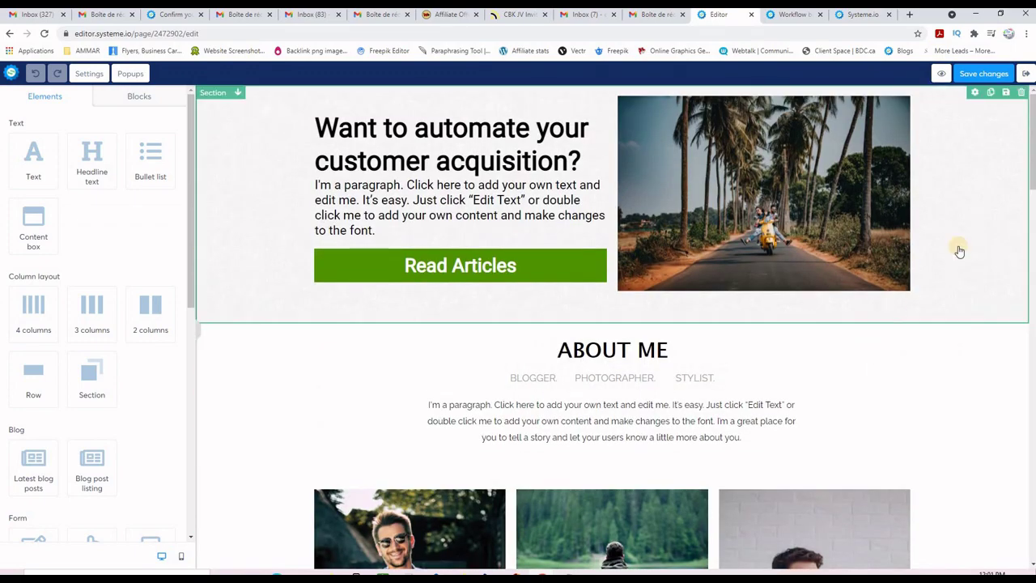
{"action": "left_click", "coordinate": [1026, 76]}
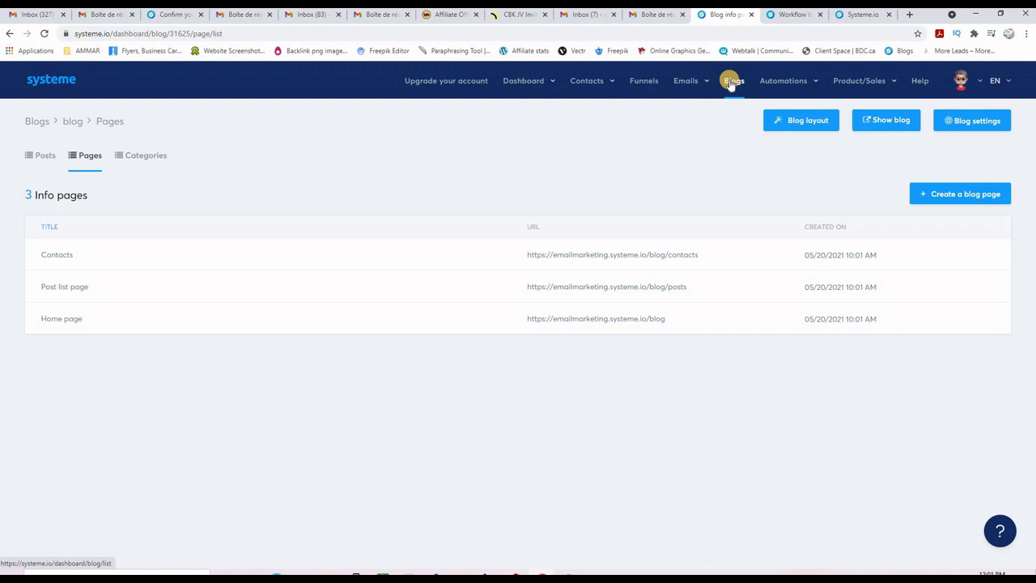
{"action": "mouse_move", "coordinate": [785, 81]}
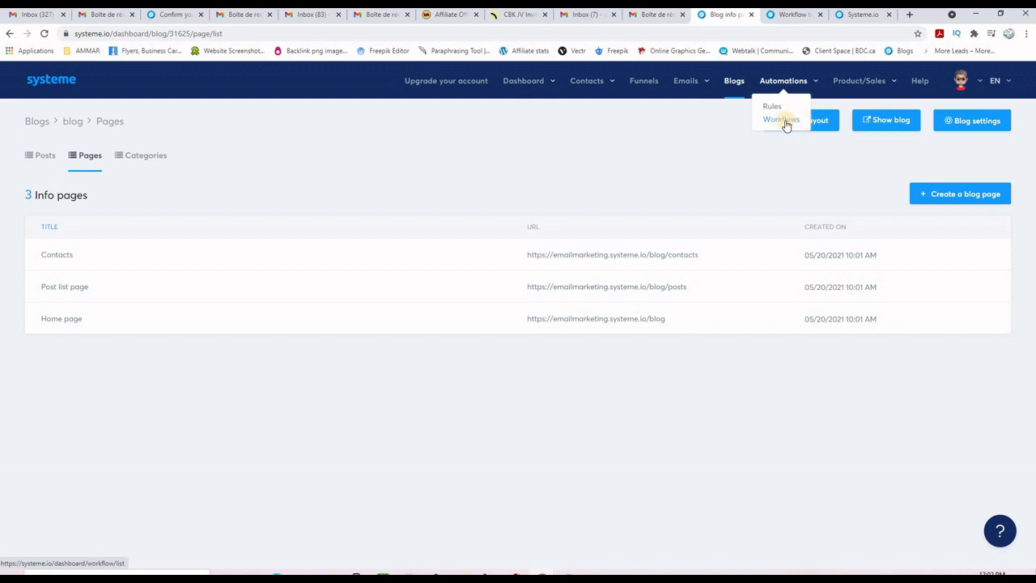
{"action": "mouse_move", "coordinate": [863, 82]}
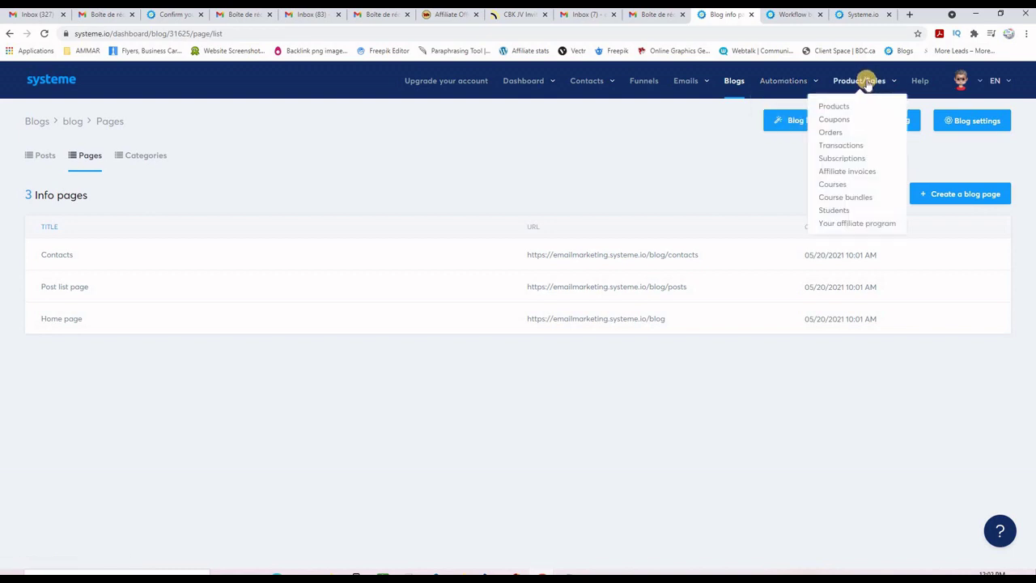
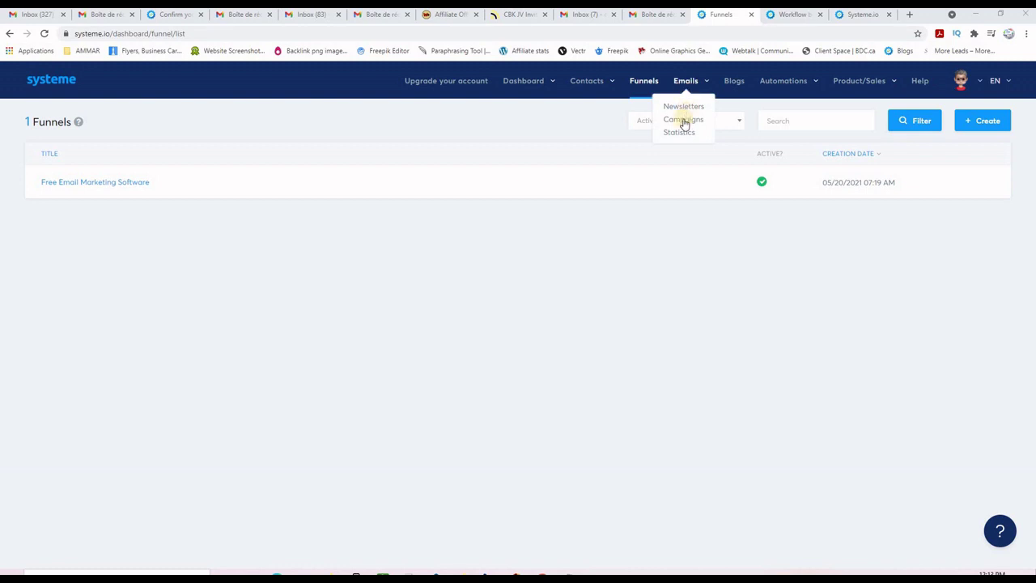
Open the "Email marketing" campaign and start adding a new email to it.
{"action": "left_click", "coordinate": [680, 121]}
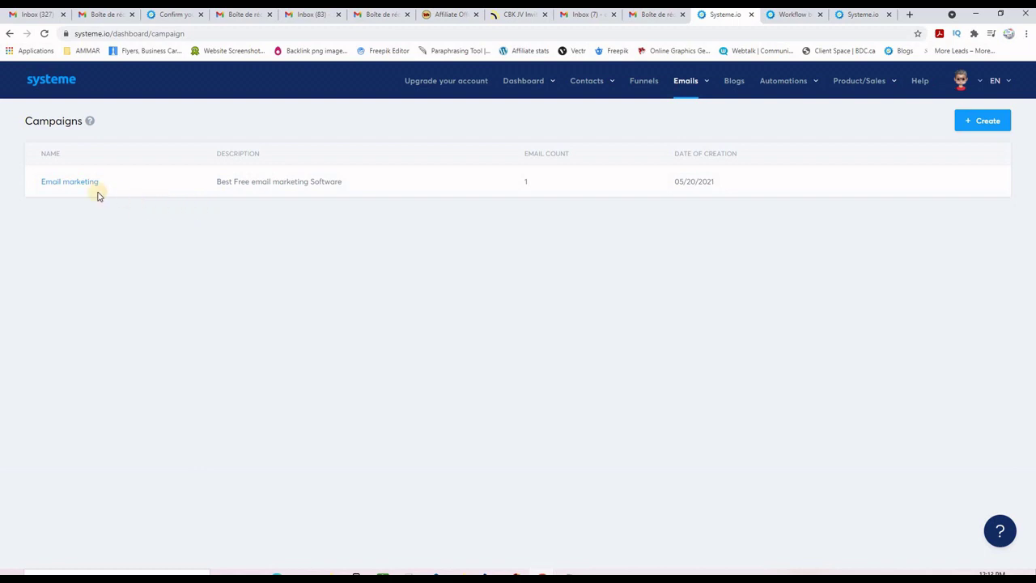
{"action": "left_click", "coordinate": [61, 183]}
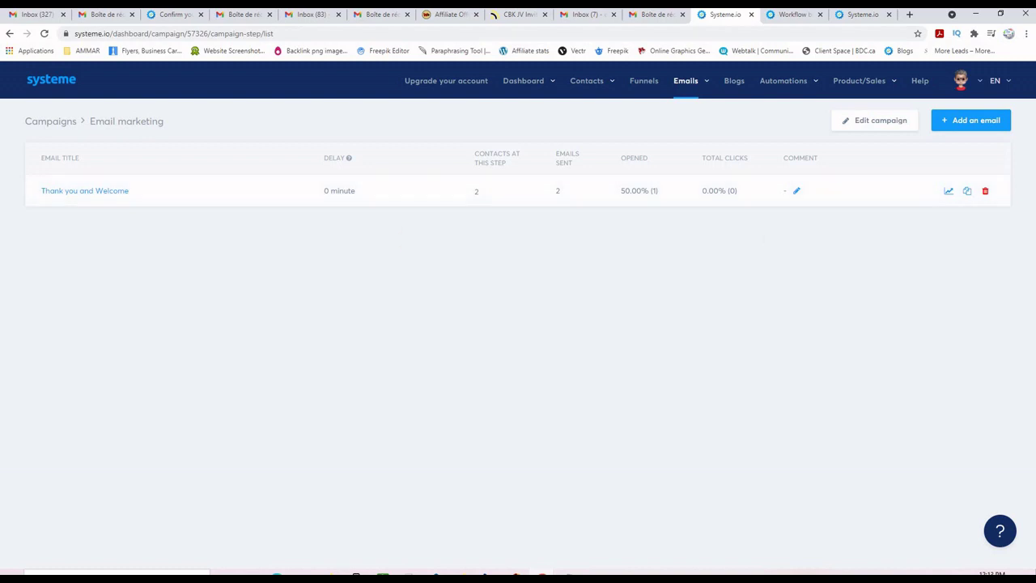
{"action": "left_click", "coordinate": [960, 123]}
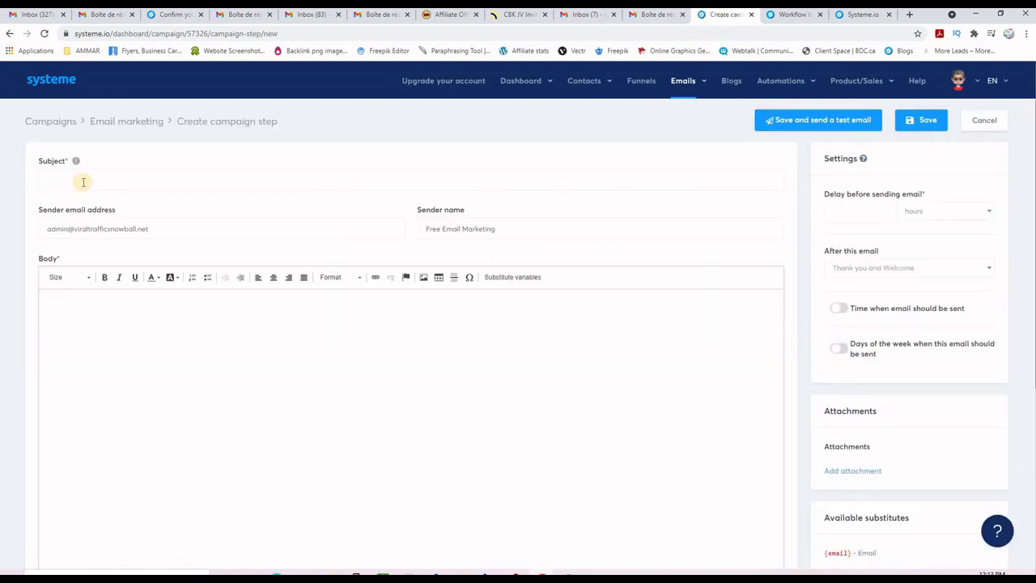
{"action": "left_click", "coordinate": [83, 181]}
{"action": "left_click", "coordinate": [201, 317]}
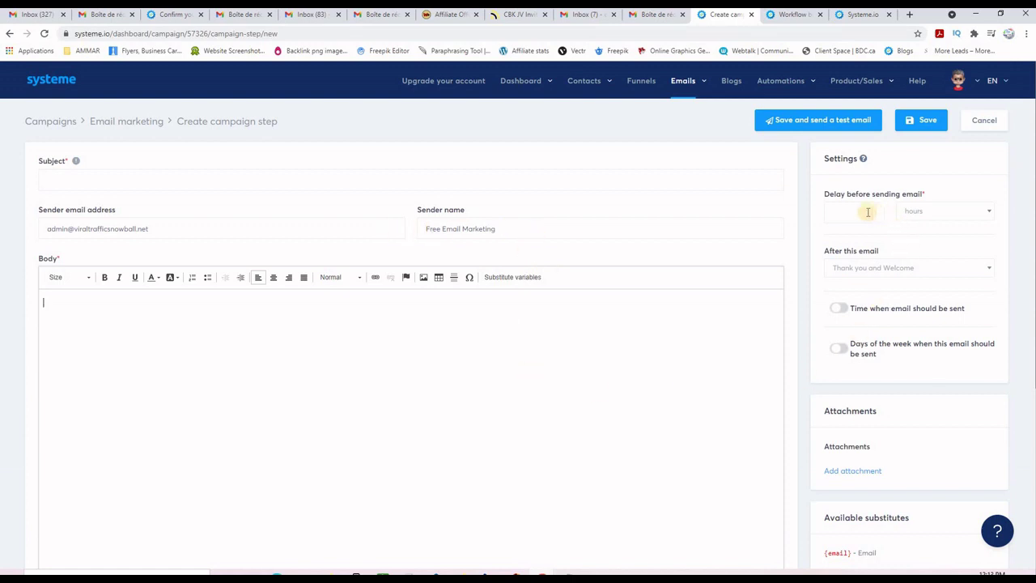
Set the delay before sending the new campaign email to 2 days.
{"action": "left_click", "coordinate": [935, 217]}
{"action": "left_click", "coordinate": [925, 248]}
{"action": "left_click", "coordinate": [851, 213]}
{"action": "type", "text": "2"}
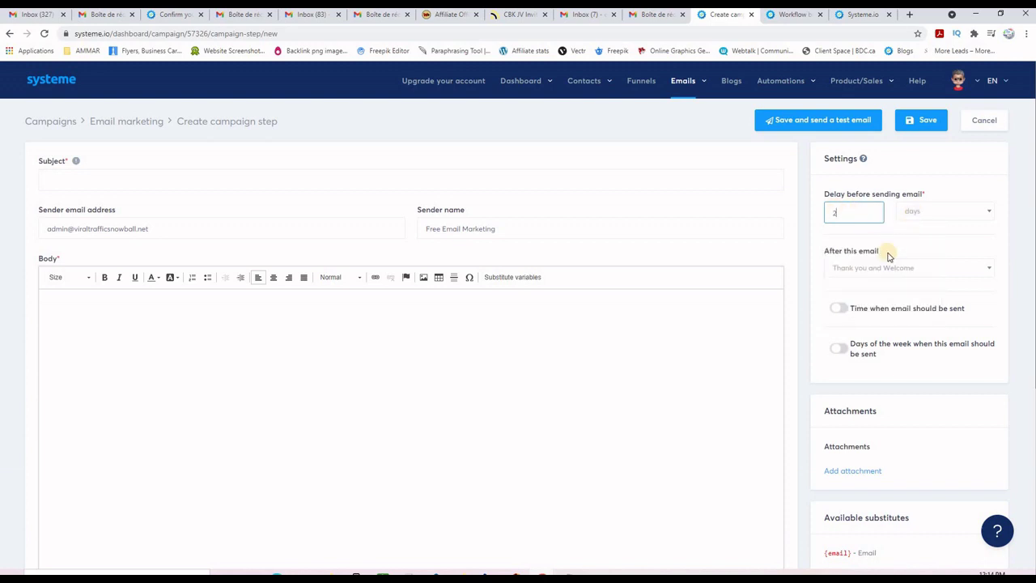
Examine the new email's scheduling, attachment and substitute variable options, and return to the campaign list.
{"action": "scroll", "coordinate": [896, 387], "scroll_direction": "down", "scroll_amount": 1}
{"action": "scroll", "coordinate": [896, 380], "scroll_direction": "down", "scroll_amount": 2}
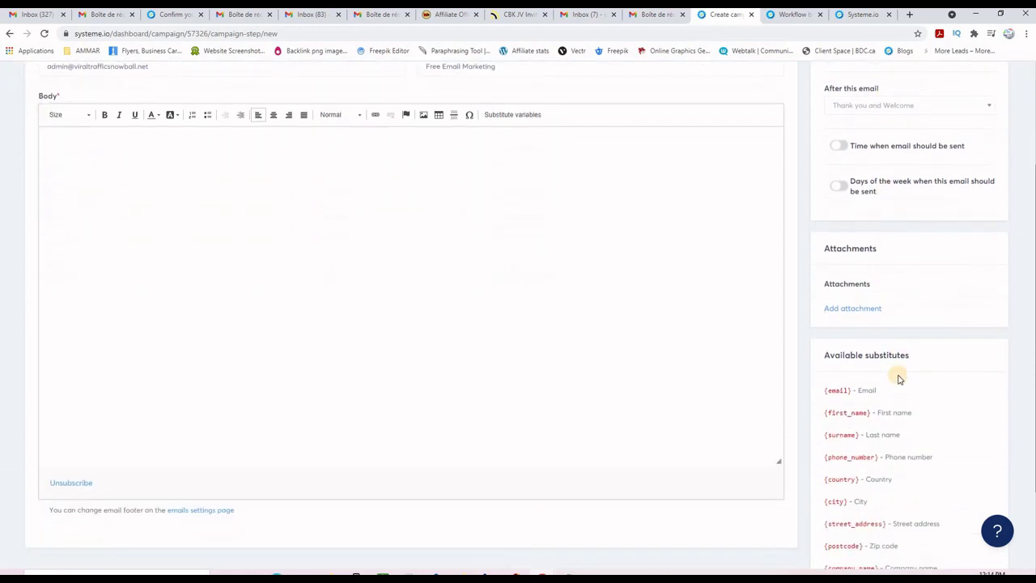
{"action": "scroll", "coordinate": [897, 377], "scroll_direction": "up", "scroll_amount": 2}
{"action": "scroll", "coordinate": [696, 316], "scroll_direction": "down", "scroll_amount": 3}
{"action": "scroll", "coordinate": [243, 218], "scroll_direction": "up", "scroll_amount": 2}
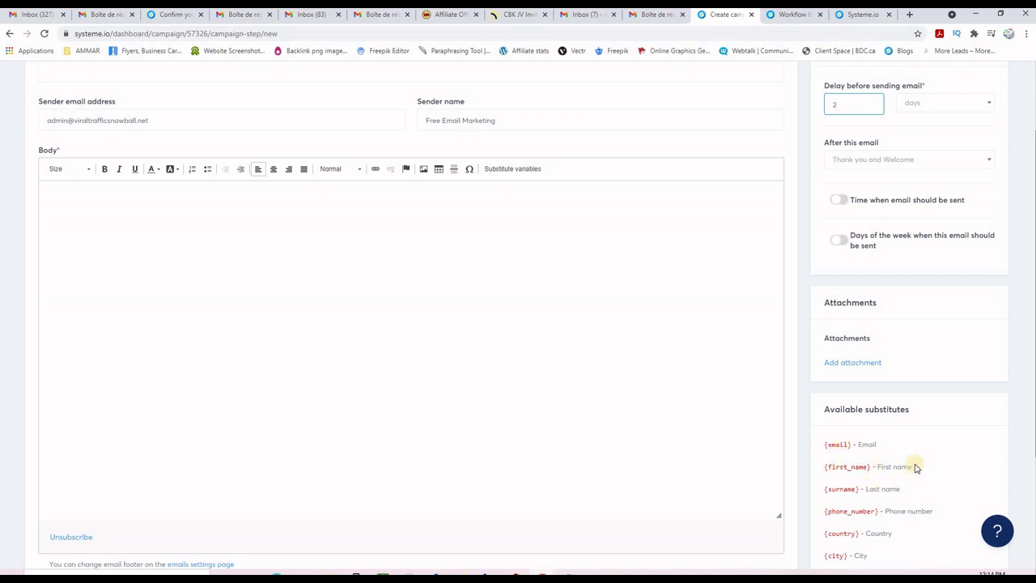
{"action": "scroll", "coordinate": [283, 320], "scroll_direction": "up", "scroll_amount": 2}
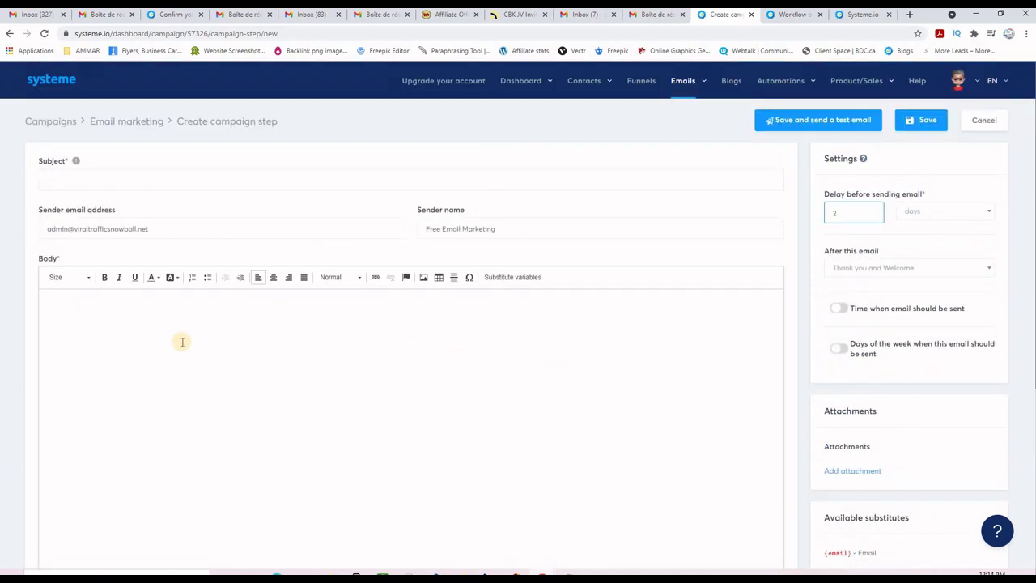
{"action": "left_click", "coordinate": [922, 119]}
{"action": "mouse_move", "coordinate": [676, 88]}
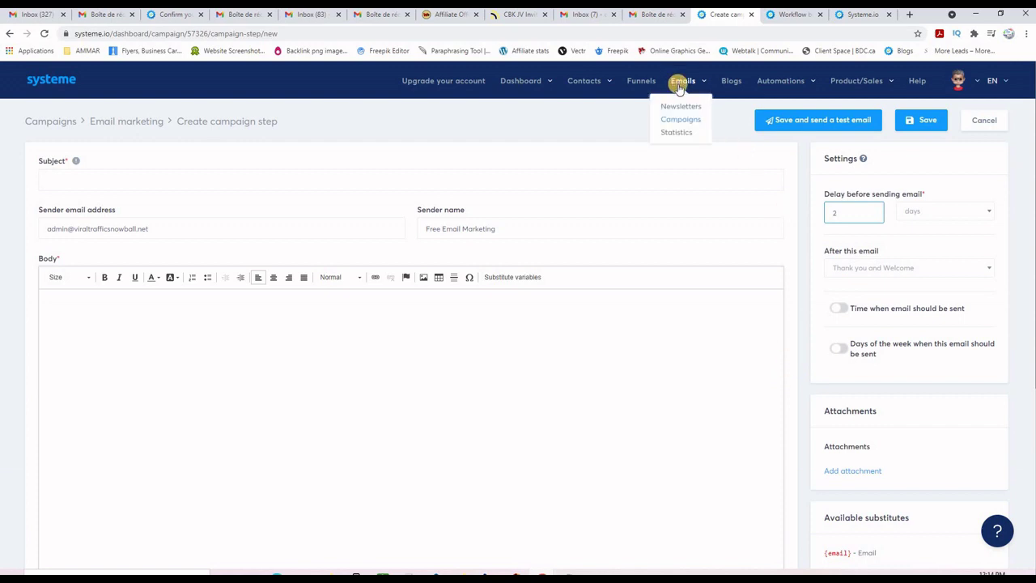
{"action": "left_click", "coordinate": [678, 121]}
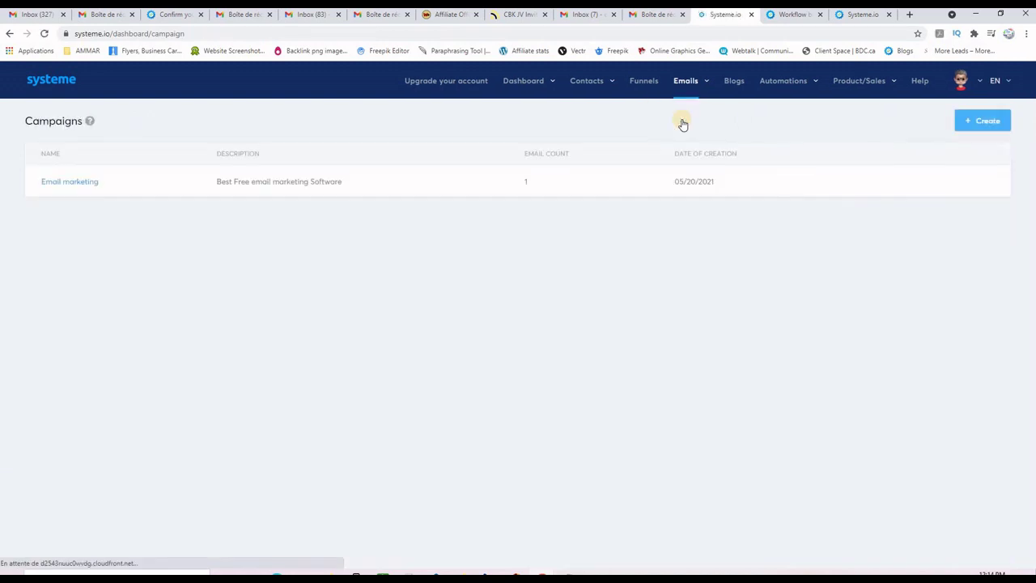
Preview the squeeze page of the "Free Email Marketing Software" funnel and open that page in the page editor.
{"action": "left_click", "coordinate": [643, 81]}
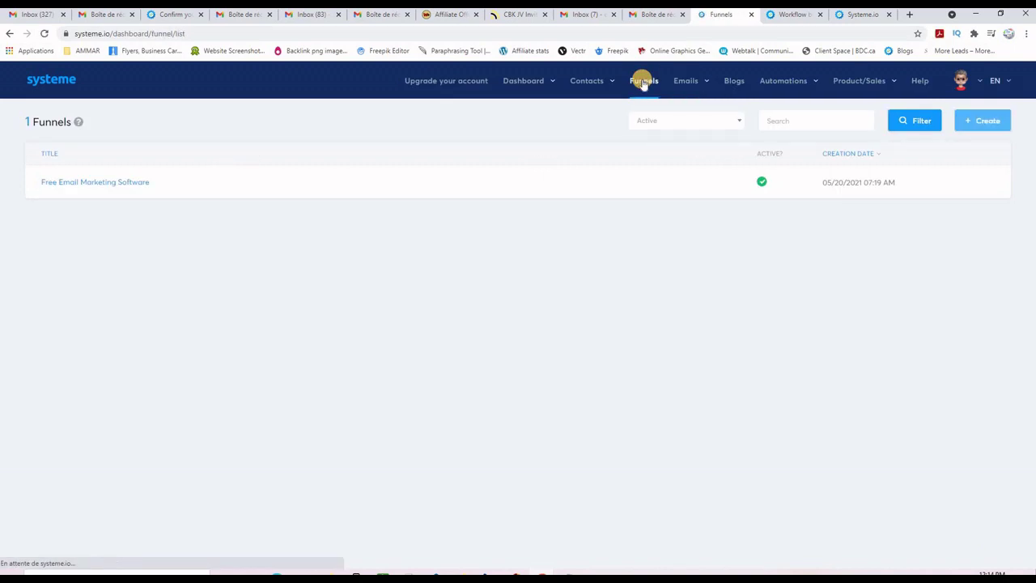
{"action": "left_click", "coordinate": [118, 185]}
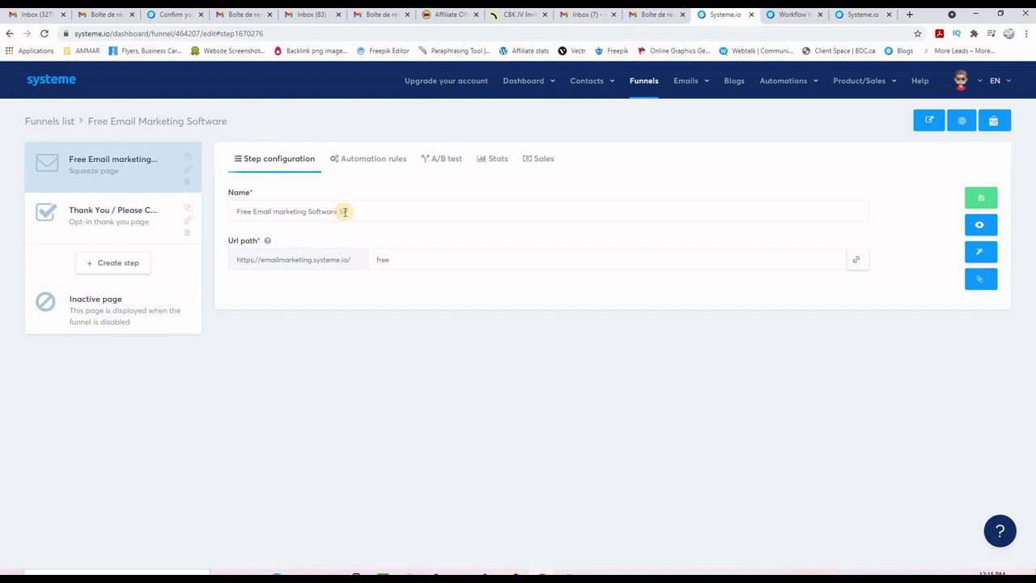
{"action": "left_click", "coordinate": [980, 226]}
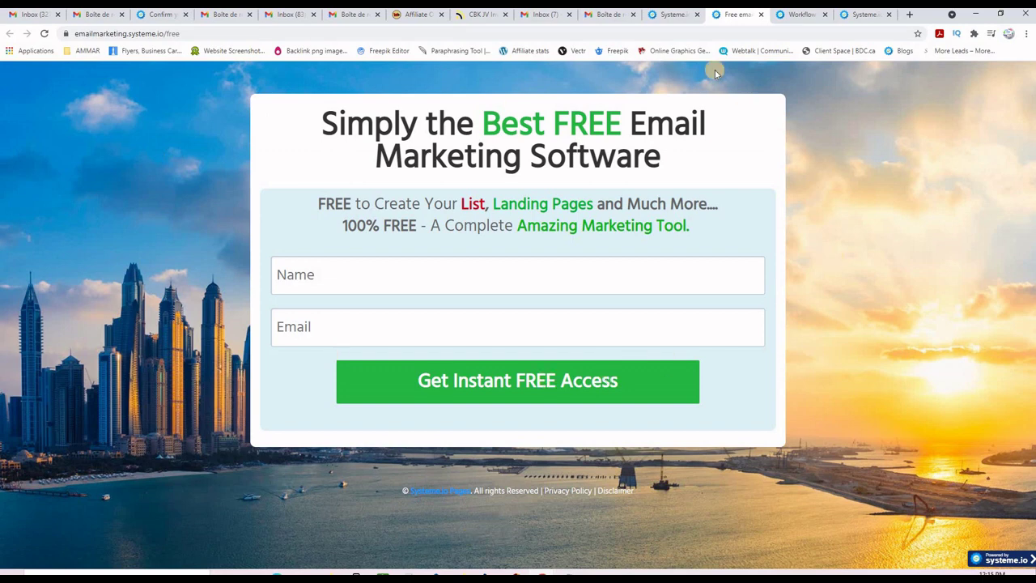
{"action": "left_click", "coordinate": [671, 16]}
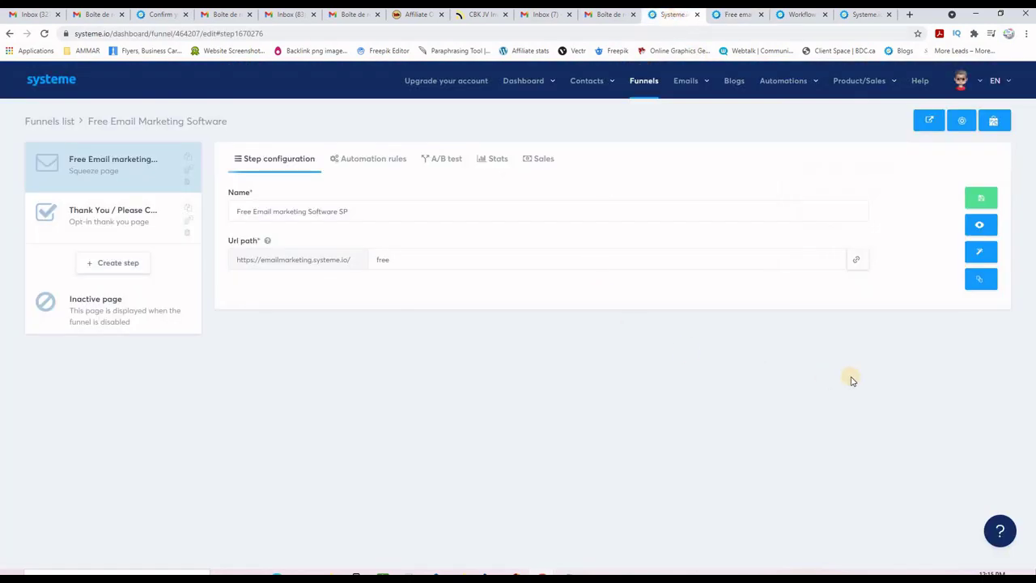
{"action": "left_click", "coordinate": [981, 253]}
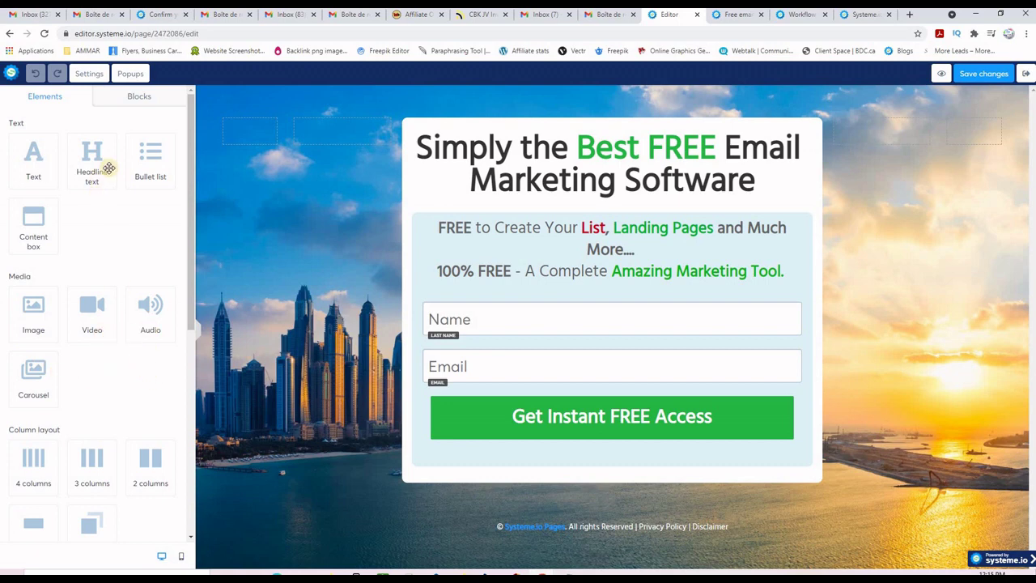
Add the "Headline, text in columns, Google Maps location" page footer block beneath the squeeze page's opt-in section and save the page.
{"action": "left_click", "coordinate": [139, 97]}
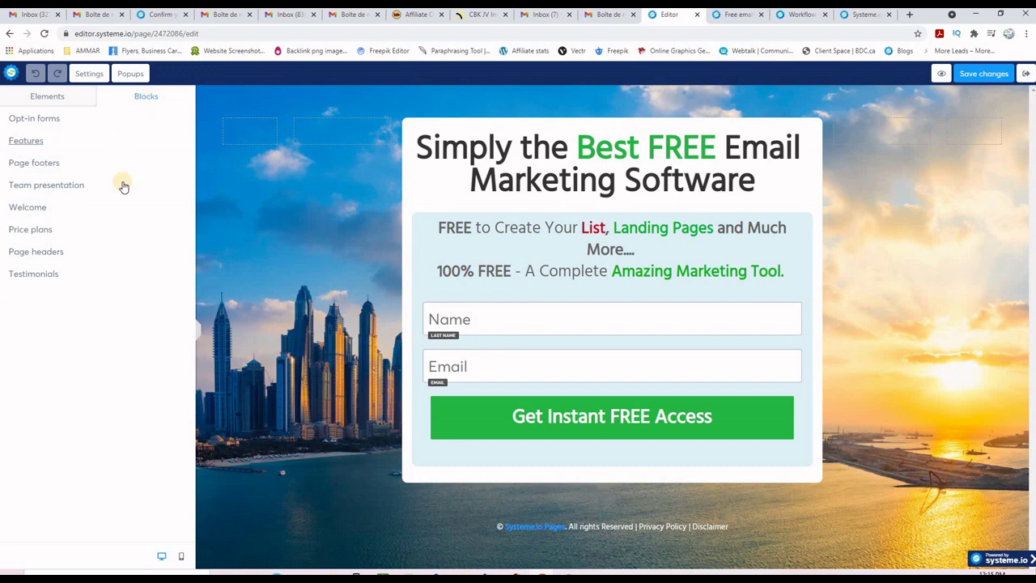
{"action": "left_click", "coordinate": [40, 164]}
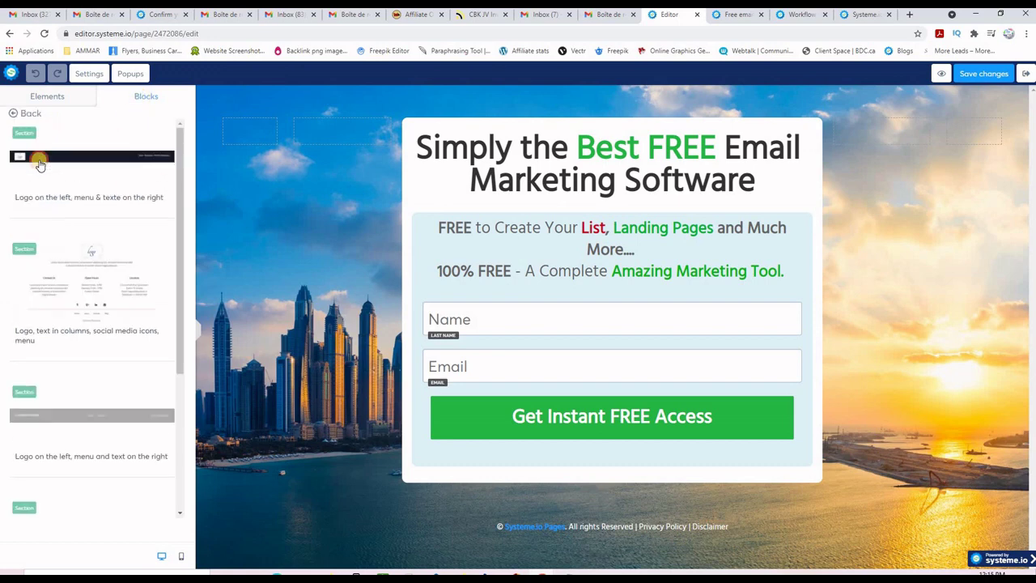
{"action": "scroll", "coordinate": [104, 202], "scroll_direction": "down", "scroll_amount": 3}
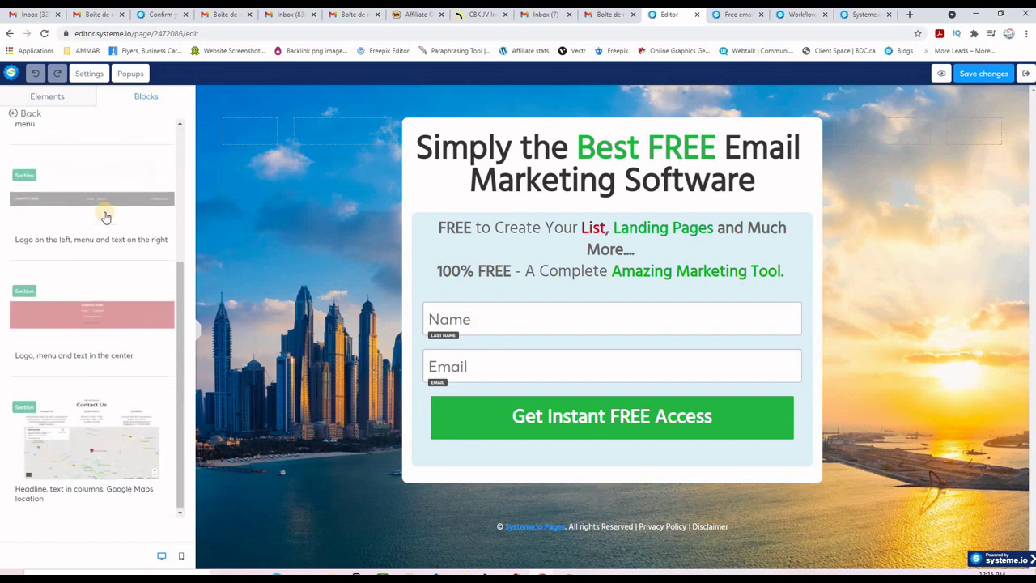
{"action": "scroll", "coordinate": [104, 206], "scroll_direction": "up", "scroll_amount": 3}
{"action": "scroll", "coordinate": [105, 217], "scroll_direction": "down", "scroll_amount": 3}
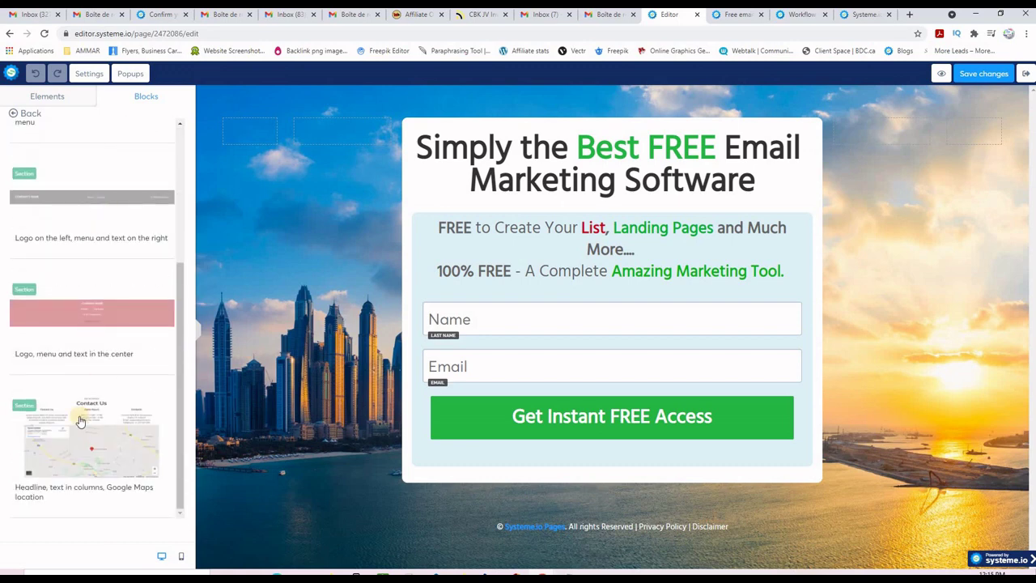
{"action": "left_click_drag", "start_coordinate": [81, 415], "coordinate": [429, 516]}
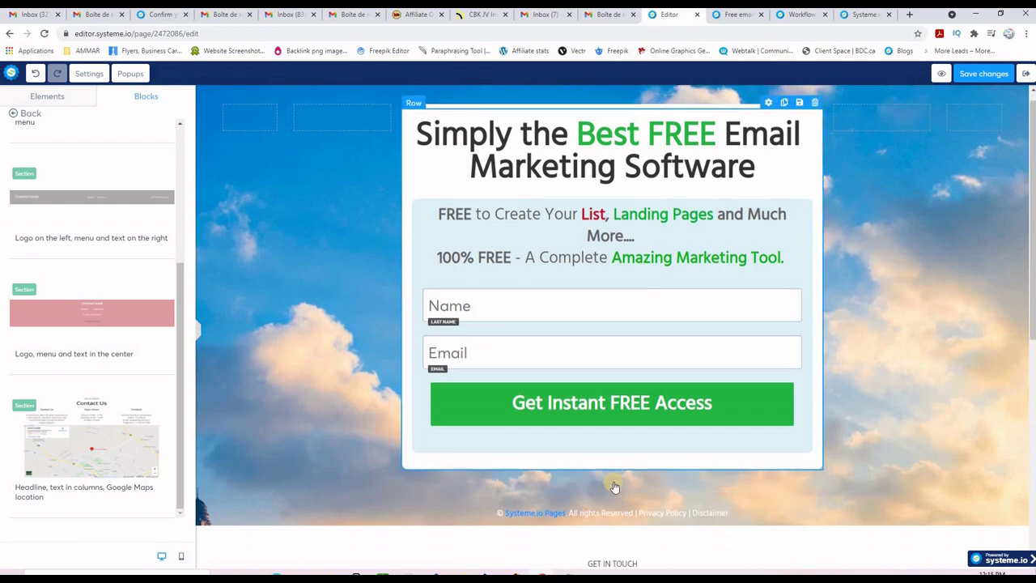
{"action": "scroll", "coordinate": [615, 477], "scroll_direction": "down", "scroll_amount": 5}
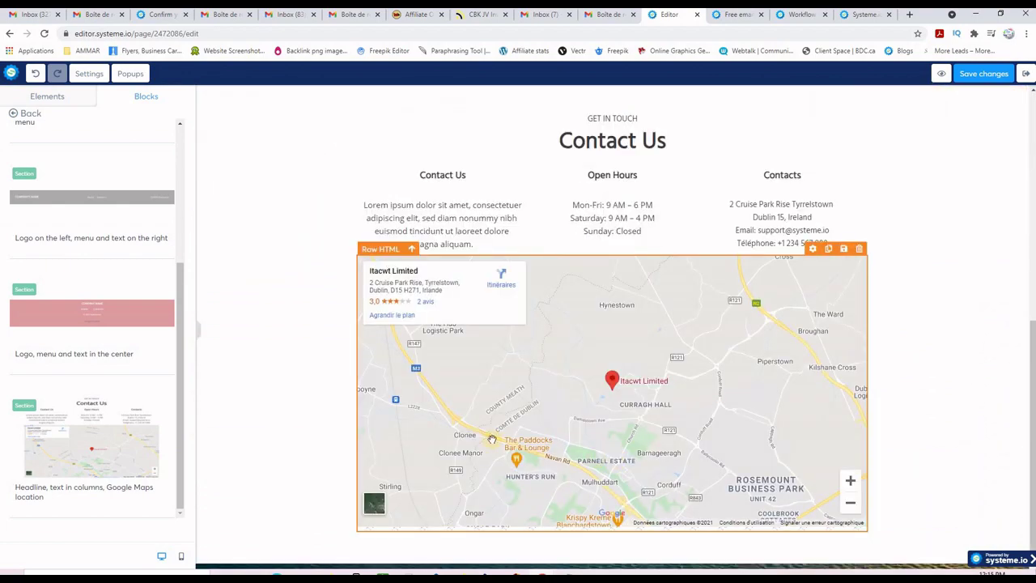
{"action": "scroll", "coordinate": [493, 444], "scroll_direction": "up", "scroll_amount": 5}
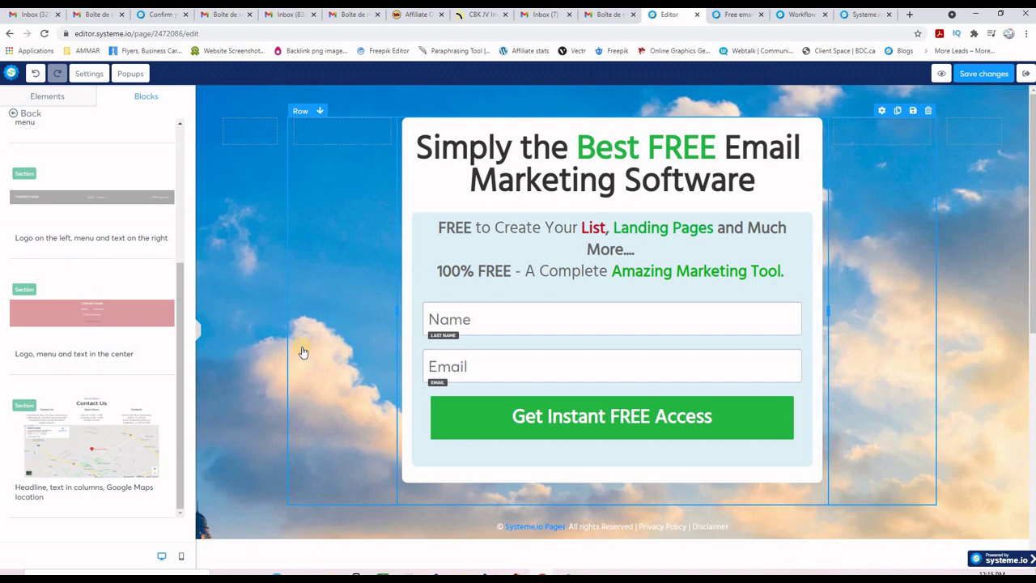
{"action": "left_click", "coordinate": [977, 75]}
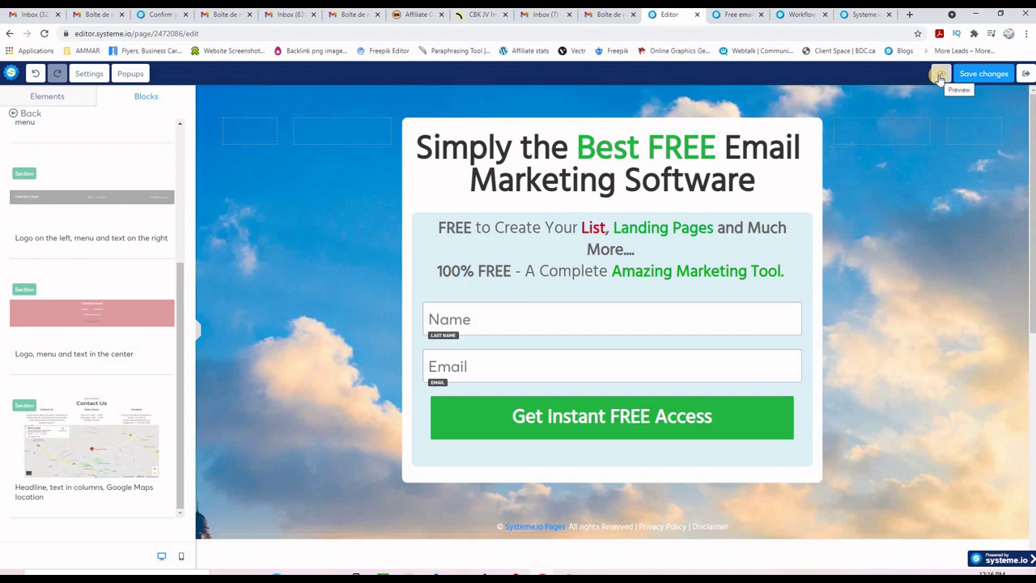
Preview the squeeze page down to its Contact Us section and map, and return to the editor.
{"action": "left_click", "coordinate": [940, 76]}
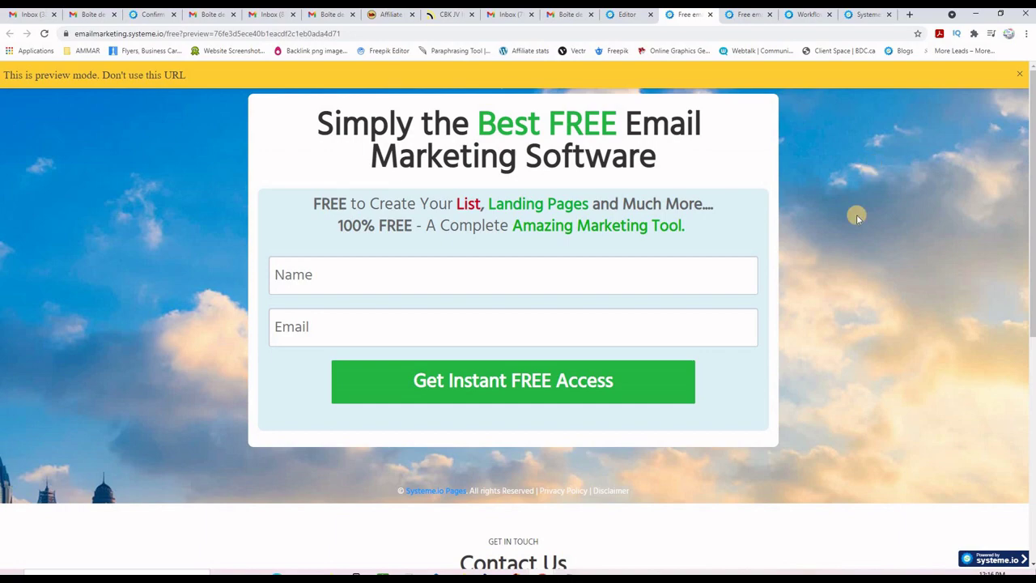
{"action": "scroll", "coordinate": [856, 225], "scroll_direction": "down", "scroll_amount": 4}
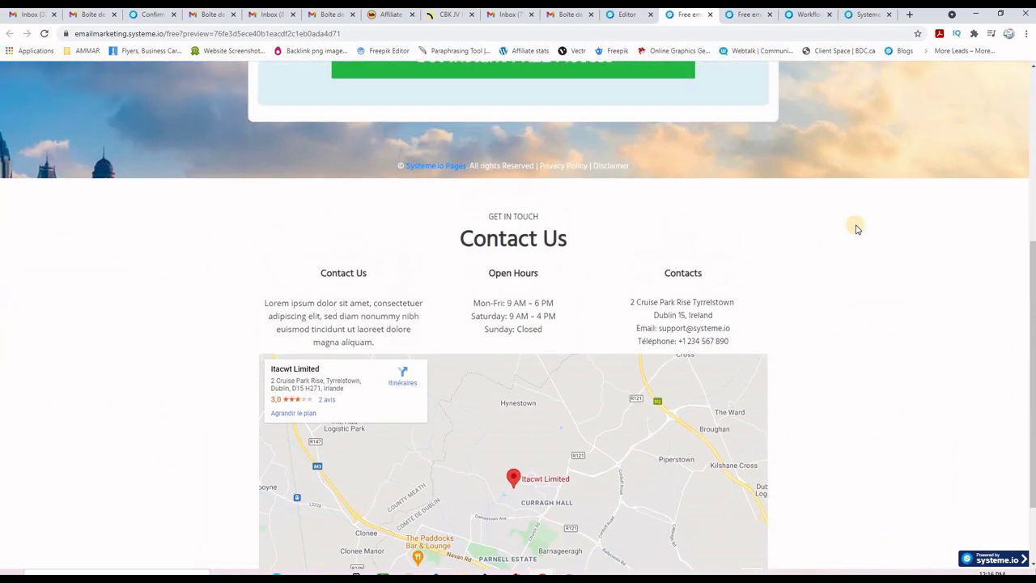
{"action": "scroll", "coordinate": [855, 229], "scroll_direction": "up", "scroll_amount": 1}
{"action": "scroll", "coordinate": [855, 227], "scroll_direction": "down", "scroll_amount": 2}
{"action": "scroll", "coordinate": [855, 229], "scroll_direction": "up", "scroll_amount": 5}
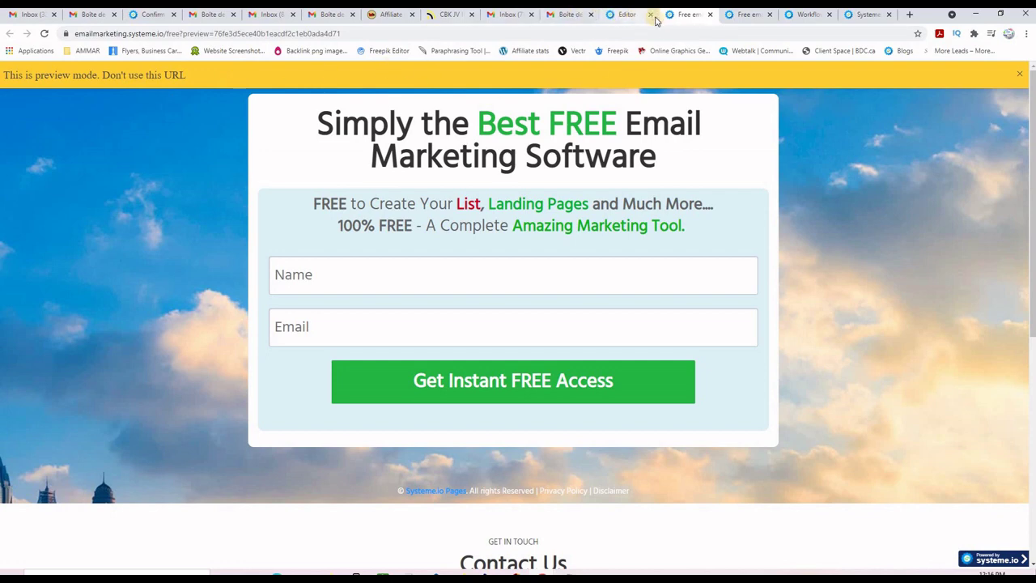
{"action": "left_click", "coordinate": [711, 15]}
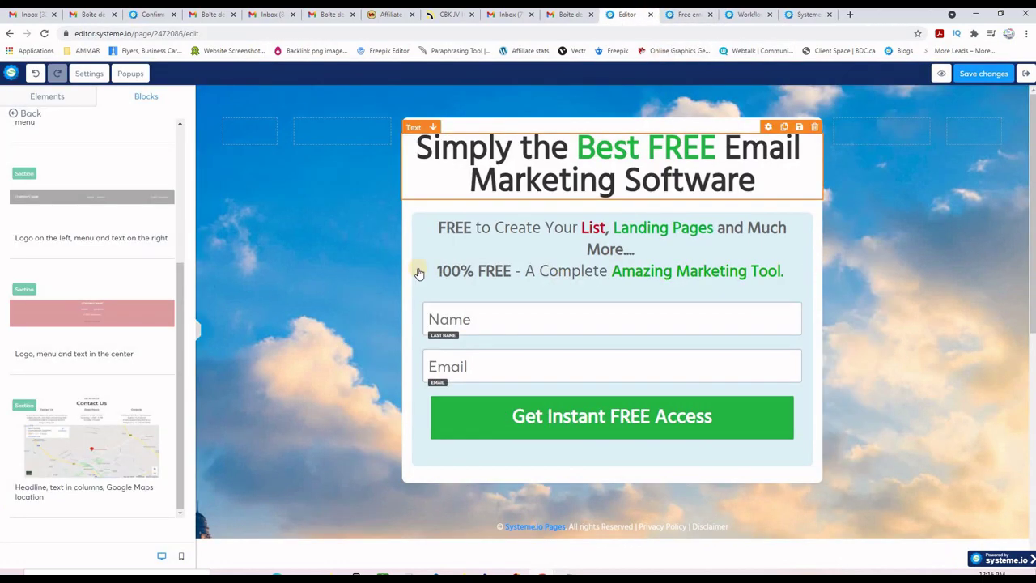
Examine the "Get Instant FREE Access" button's click action and redirection URL settings, and exit the page editor.
{"action": "left_click", "coordinate": [273, 333]}
{"action": "left_click", "coordinate": [47, 96]}
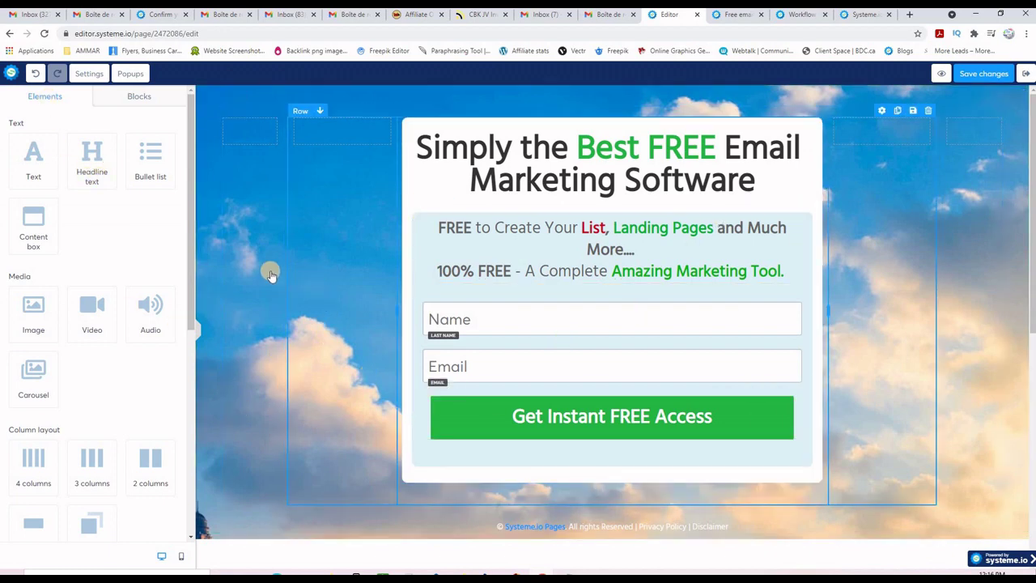
{"action": "left_click", "coordinate": [699, 421]}
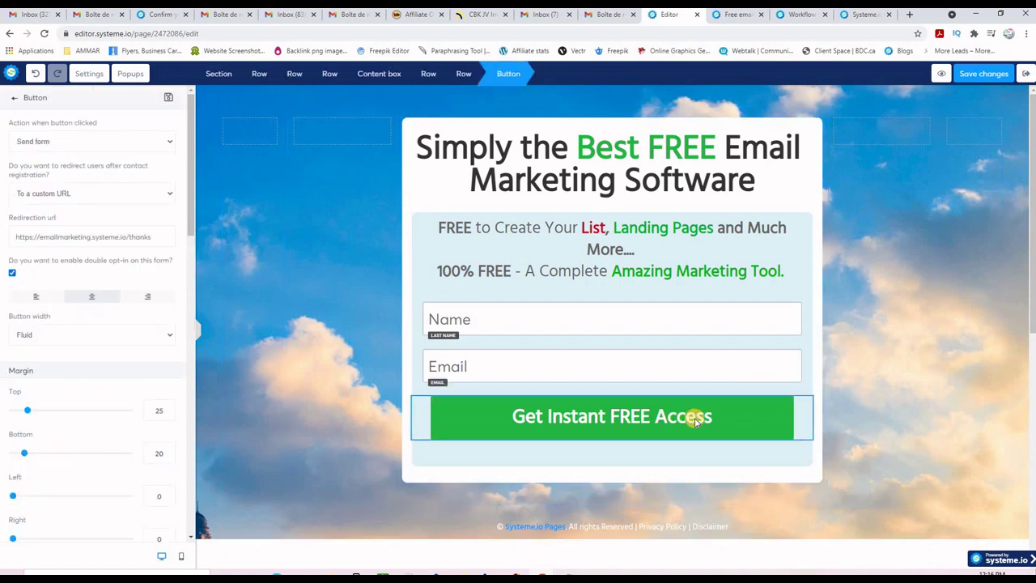
{"action": "left_click", "coordinate": [73, 147]}
{"action": "left_click", "coordinate": [75, 148]}
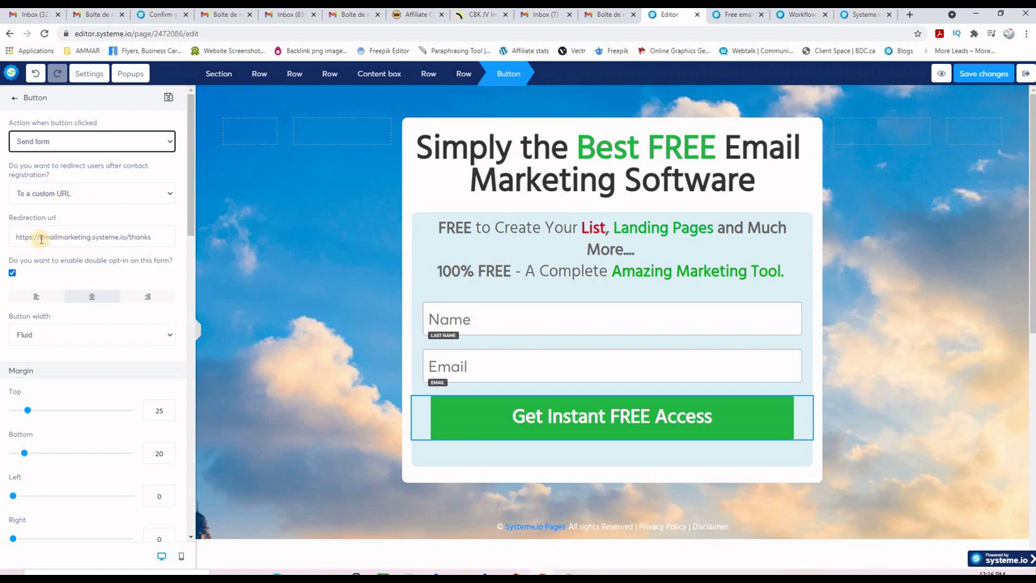
{"action": "left_click", "coordinate": [129, 239]}
{"action": "double_click", "coordinate": [135, 236]}
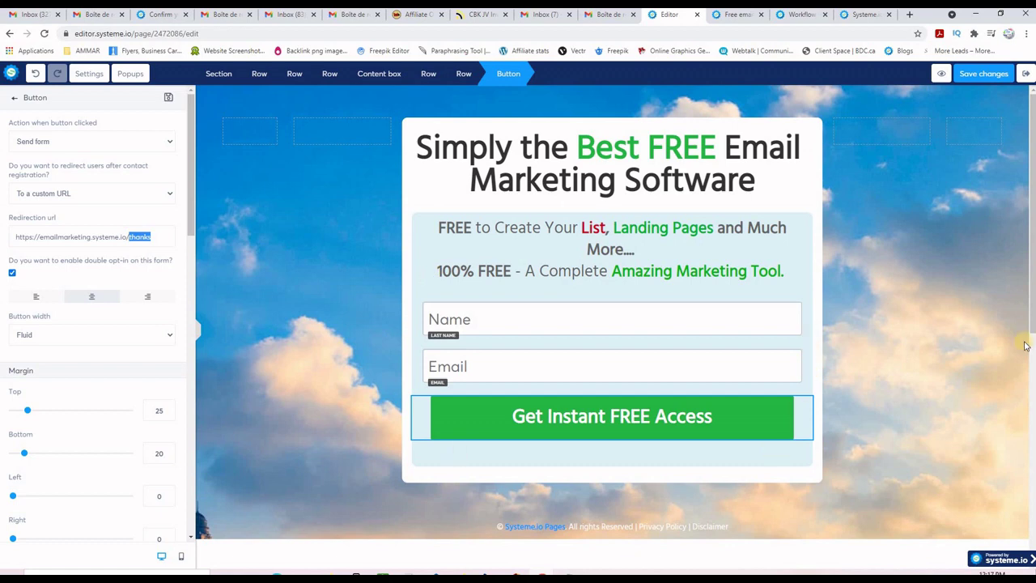
{"action": "left_click", "coordinate": [1026, 75]}
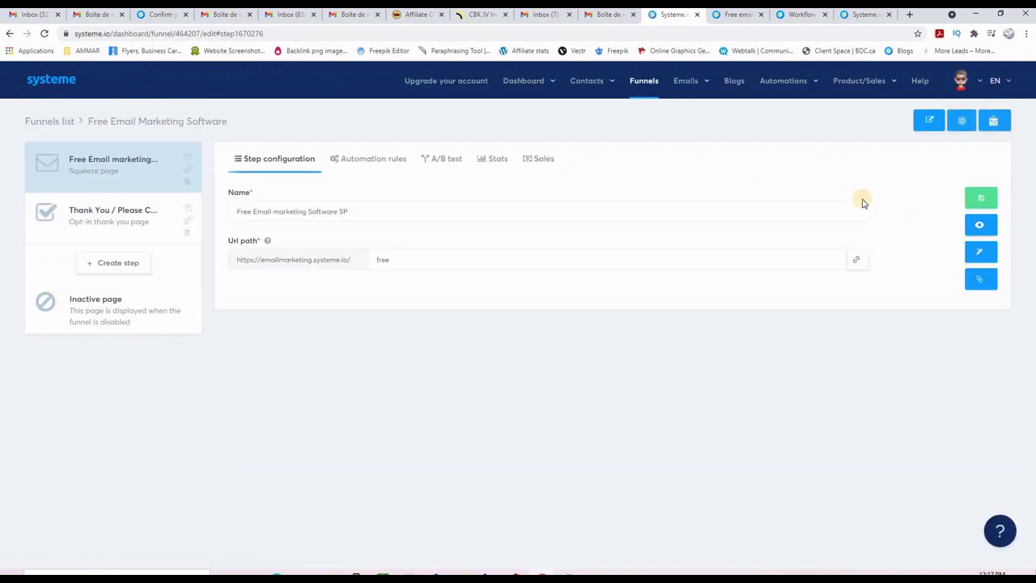
Create a new funnel named "landing page 2" with the "Build an audience" goal.
{"action": "left_click", "coordinate": [643, 82]}
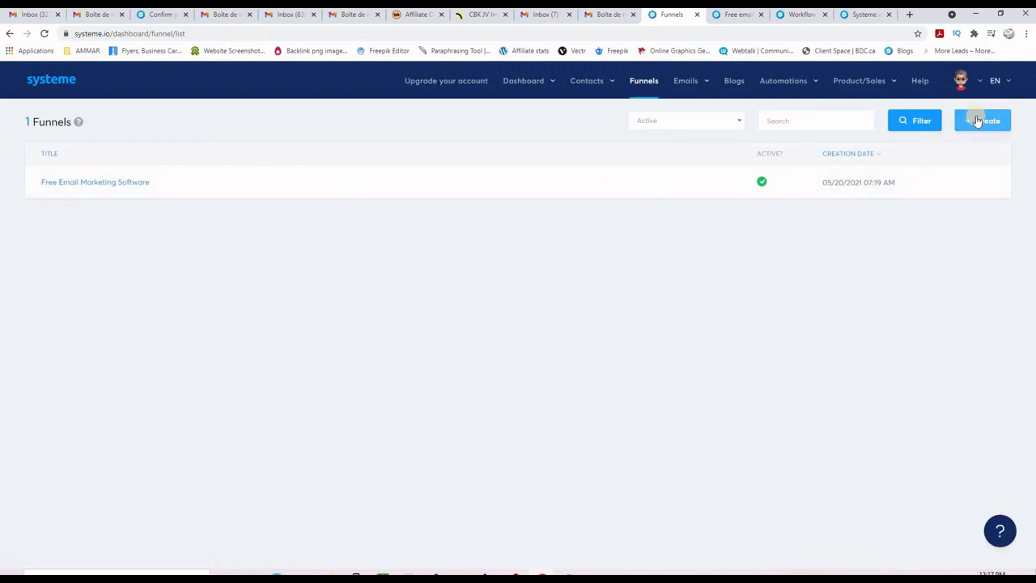
{"action": "left_click", "coordinate": [975, 120]}
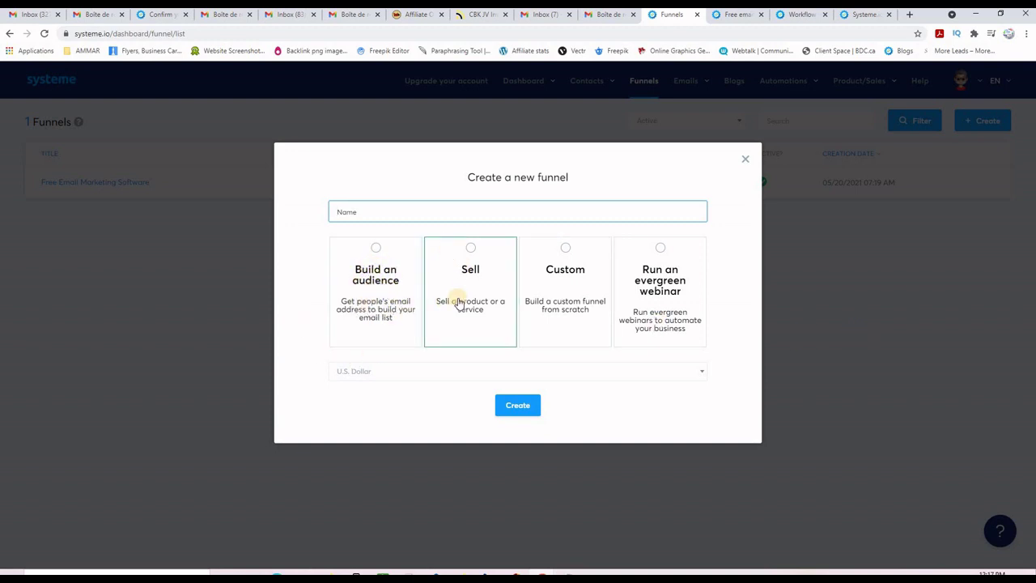
{"action": "left_click", "coordinate": [375, 250]}
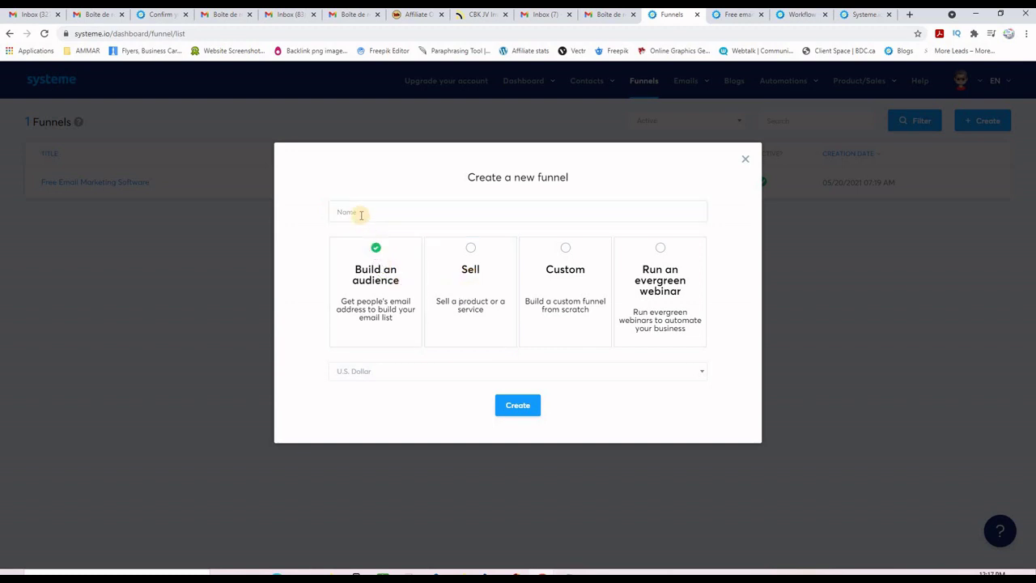
{"action": "left_click", "coordinate": [361, 214]}
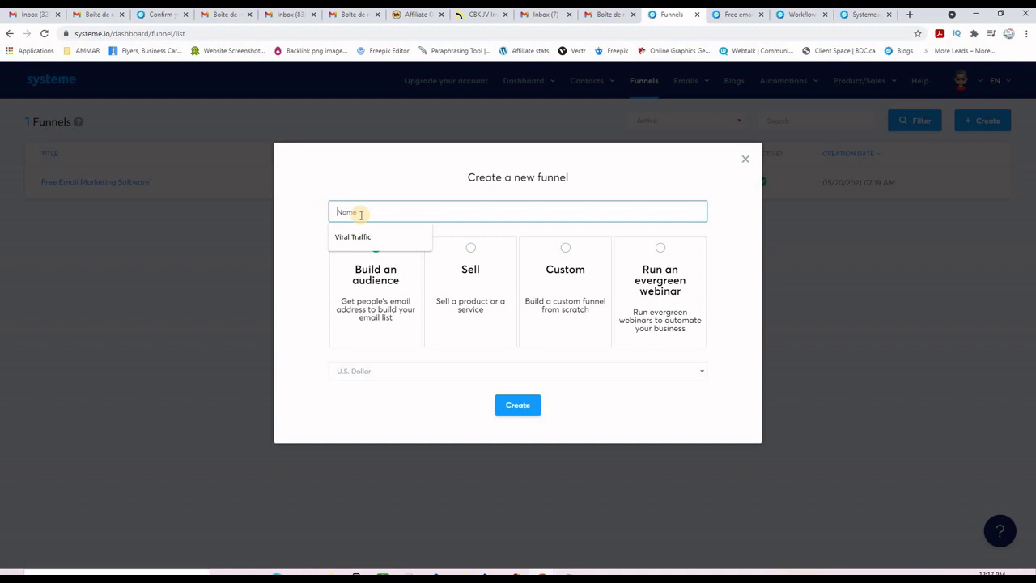
{"action": "type", "text": "landing page 2"}
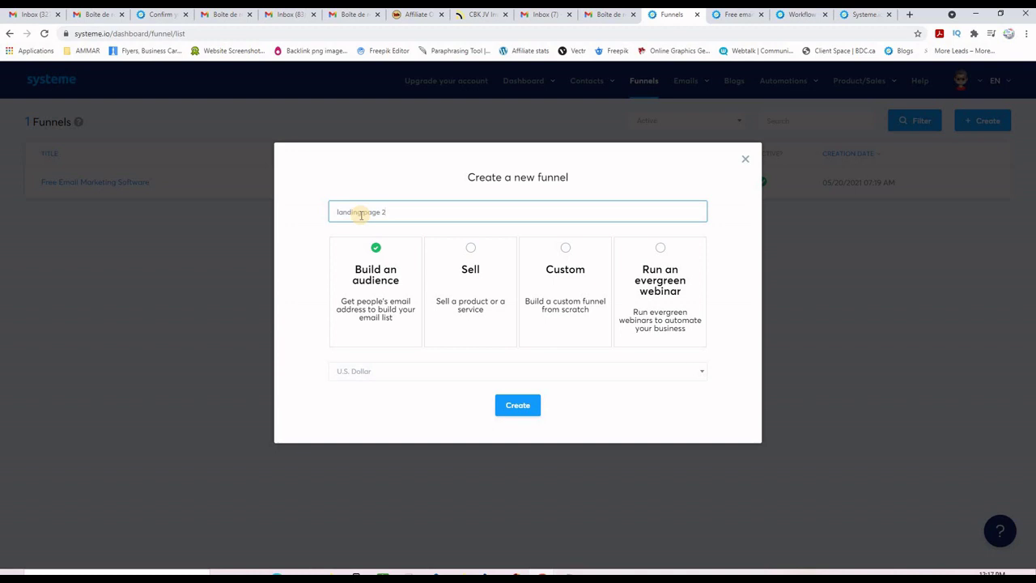
{"action": "left_click", "coordinate": [518, 407]}
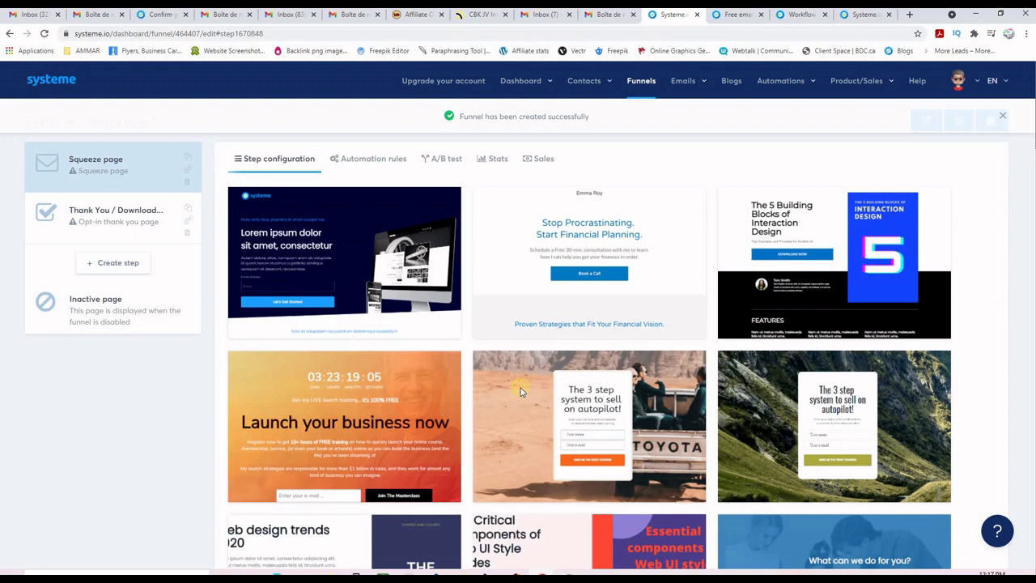
Browse the squeeze page templates and select the "Simply the Best Way to Create Landing Pages" design with the free book.
{"action": "scroll", "coordinate": [954, 348], "scroll_direction": "down", "scroll_amount": 1}
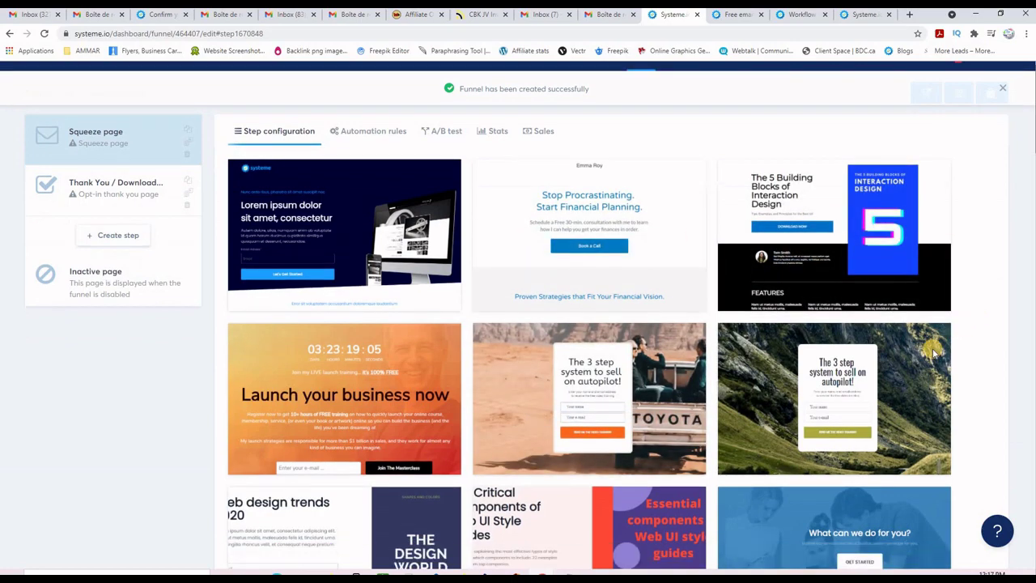
{"action": "scroll", "coordinate": [923, 348], "scroll_direction": "down", "scroll_amount": 8}
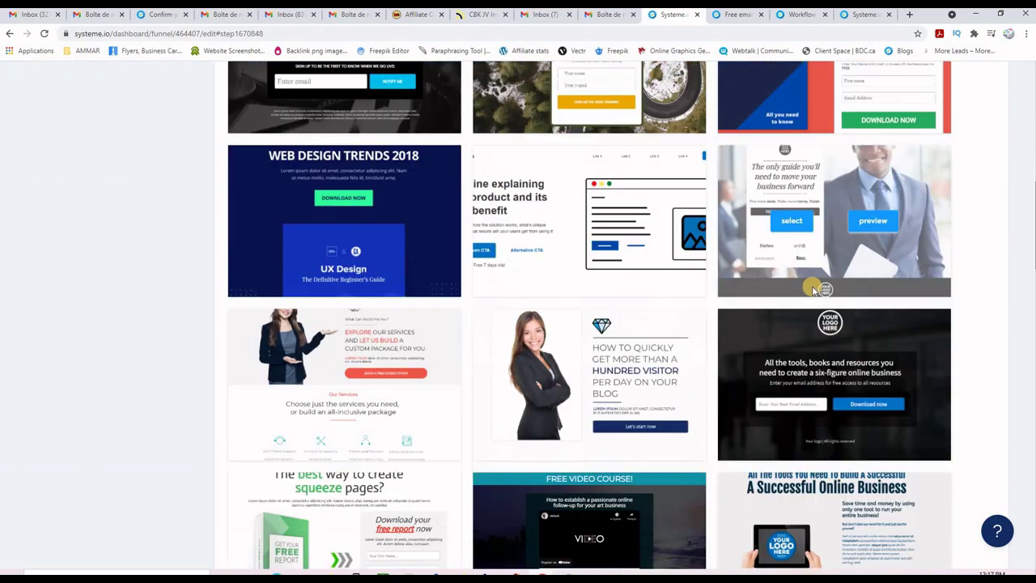
{"action": "scroll", "coordinate": [667, 296], "scroll_direction": "down", "scroll_amount": 5}
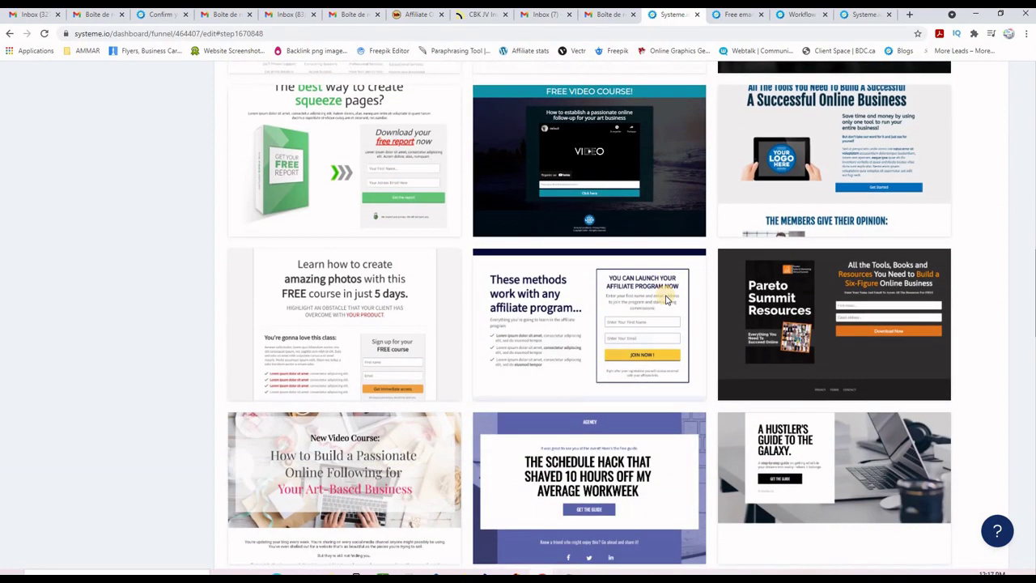
{"action": "scroll", "coordinate": [668, 297], "scroll_direction": "up", "scroll_amount": 2}
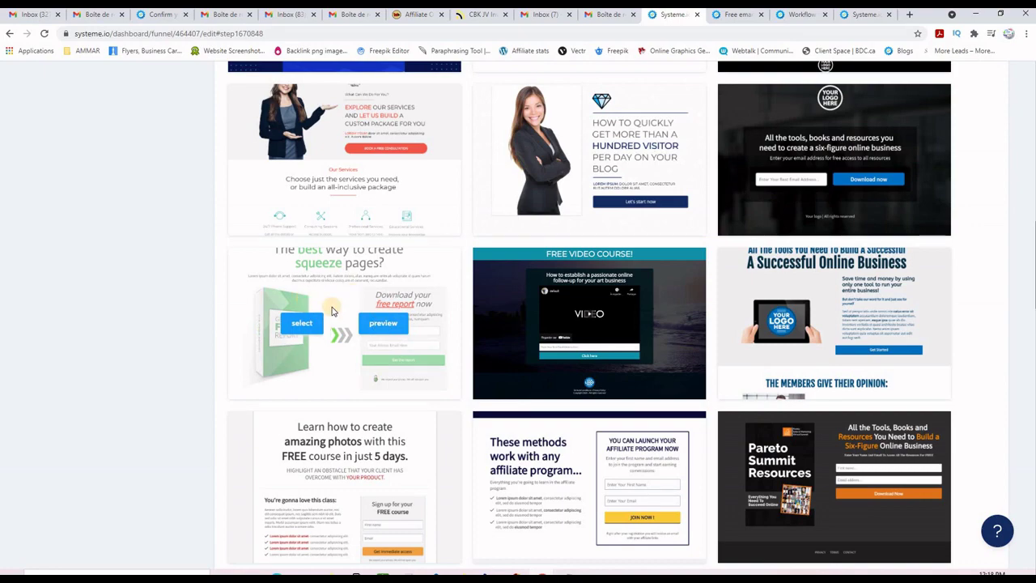
{"action": "scroll", "coordinate": [332, 310], "scroll_direction": "down", "scroll_amount": 3}
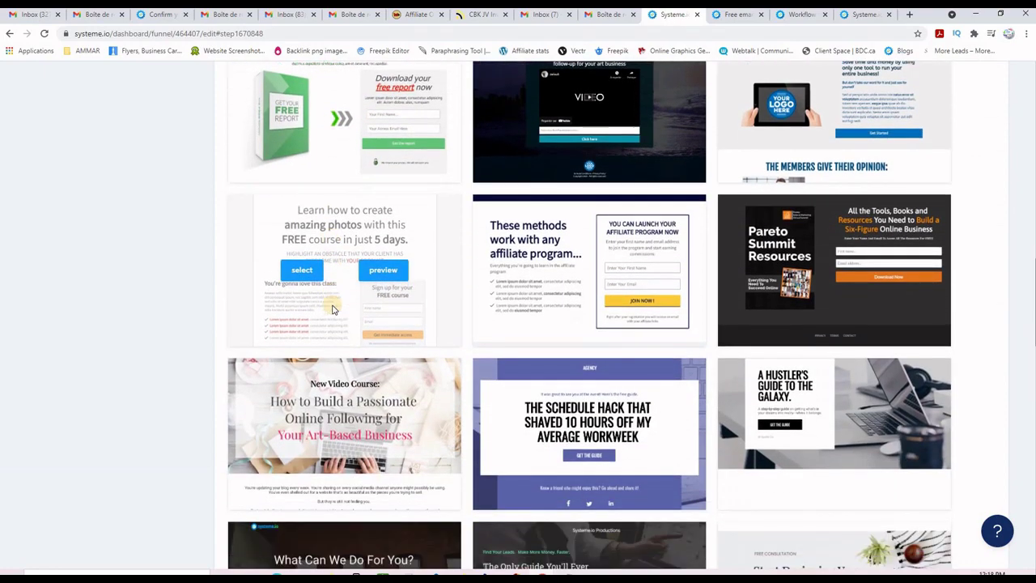
{"action": "scroll", "coordinate": [480, 369], "scroll_direction": "down", "scroll_amount": 7}
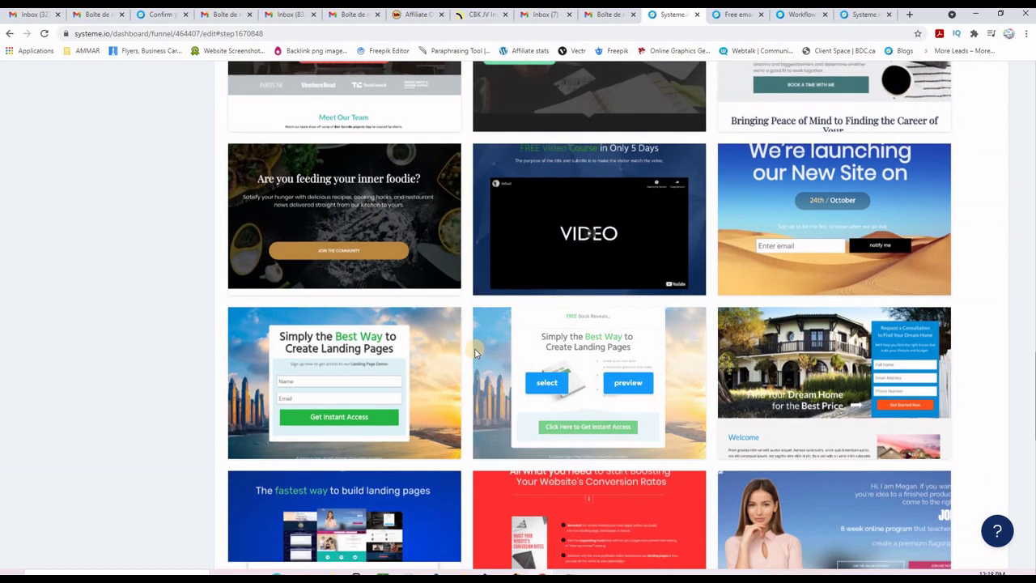
{"action": "scroll", "coordinate": [474, 347], "scroll_direction": "down", "scroll_amount": 1}
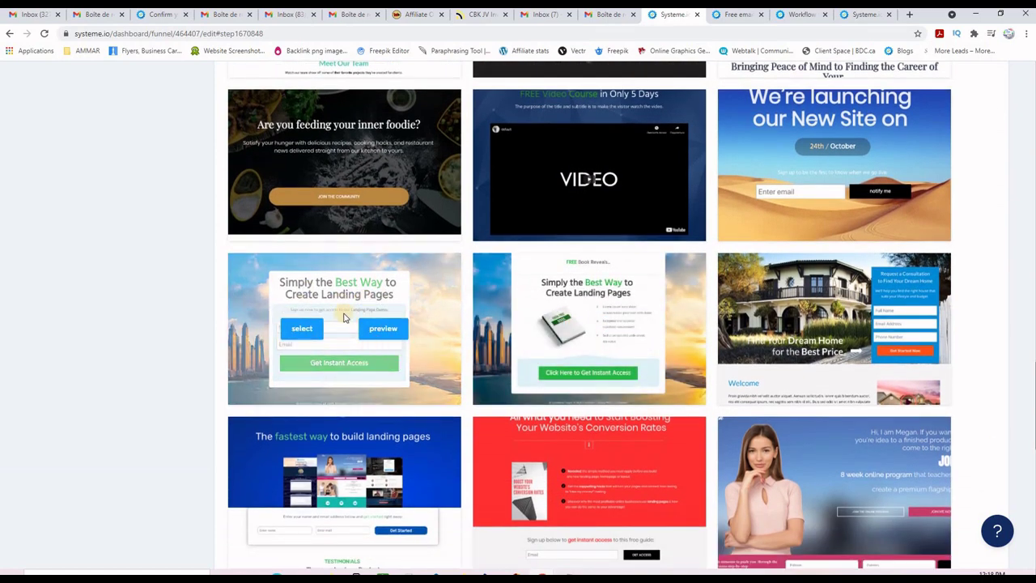
{"action": "scroll", "coordinate": [343, 317], "scroll_direction": "down", "scroll_amount": 2}
{"action": "scroll", "coordinate": [342, 311], "scroll_direction": "up", "scroll_amount": 2}
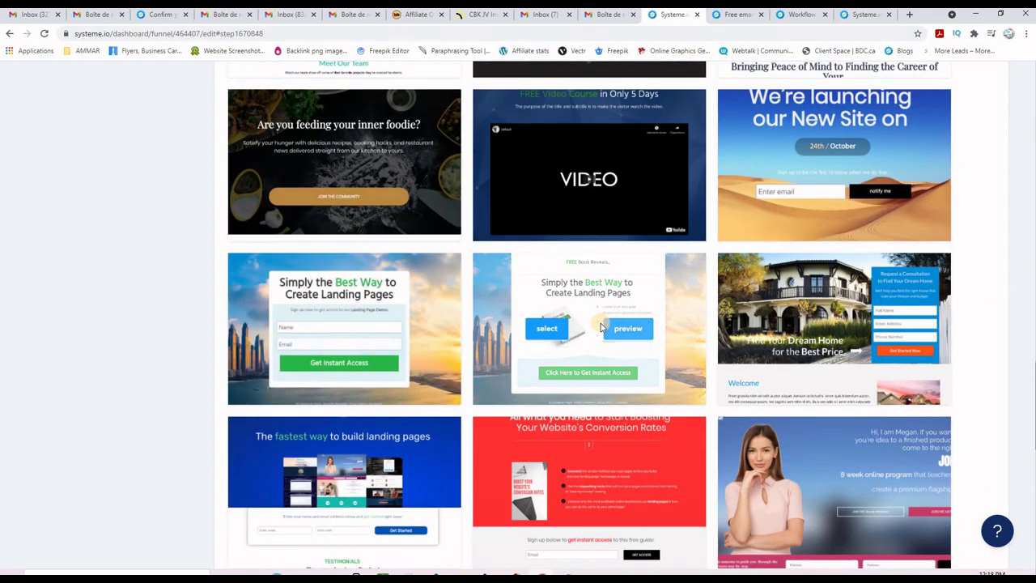
{"action": "left_click", "coordinate": [548, 328]}
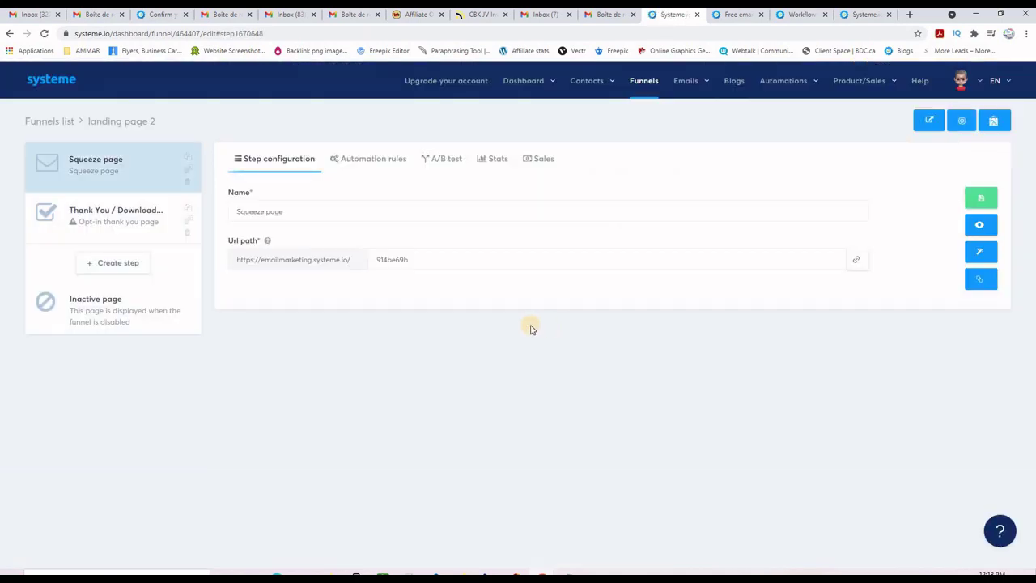
Set the squeeze page's name to "landing page" and its URL path to "landingpage", and open the page for editing.
{"action": "triple_click", "coordinate": [232, 213]}
{"action": "type", "text": "lo"}
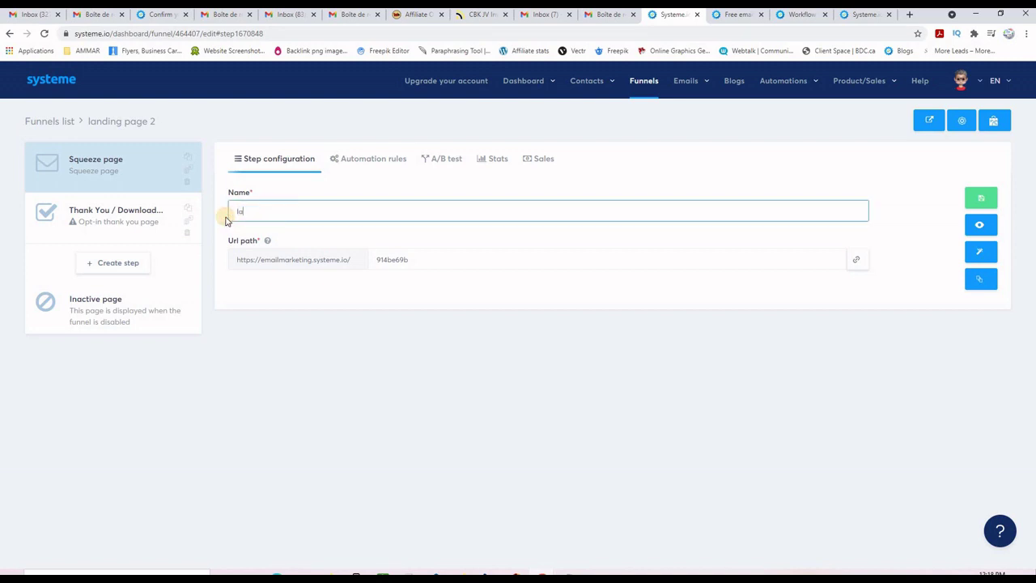
{"action": "type", "text": "nding page"}
{"action": "triple_click", "coordinate": [451, 259]}
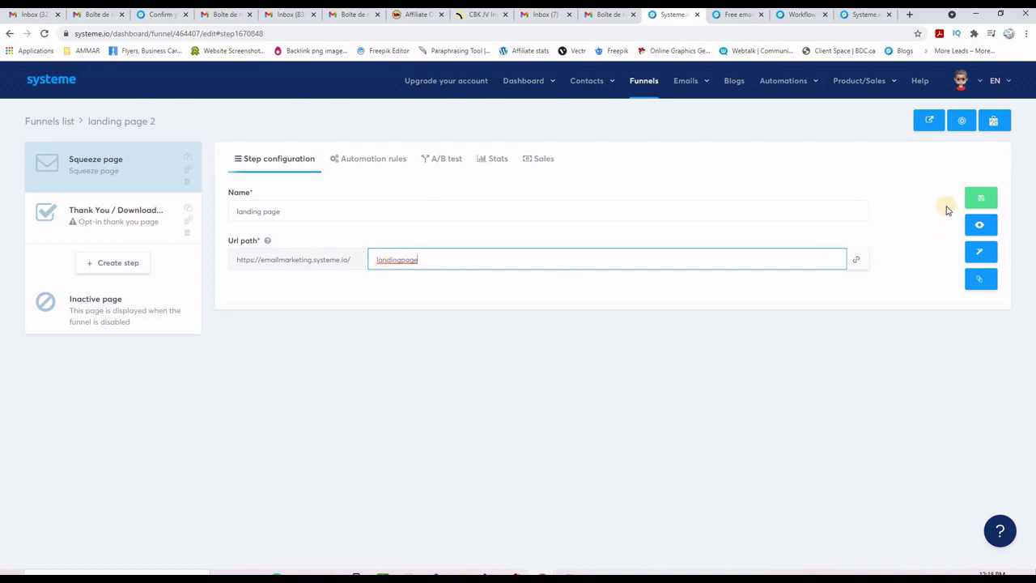
{"action": "left_click", "coordinate": [980, 252]}
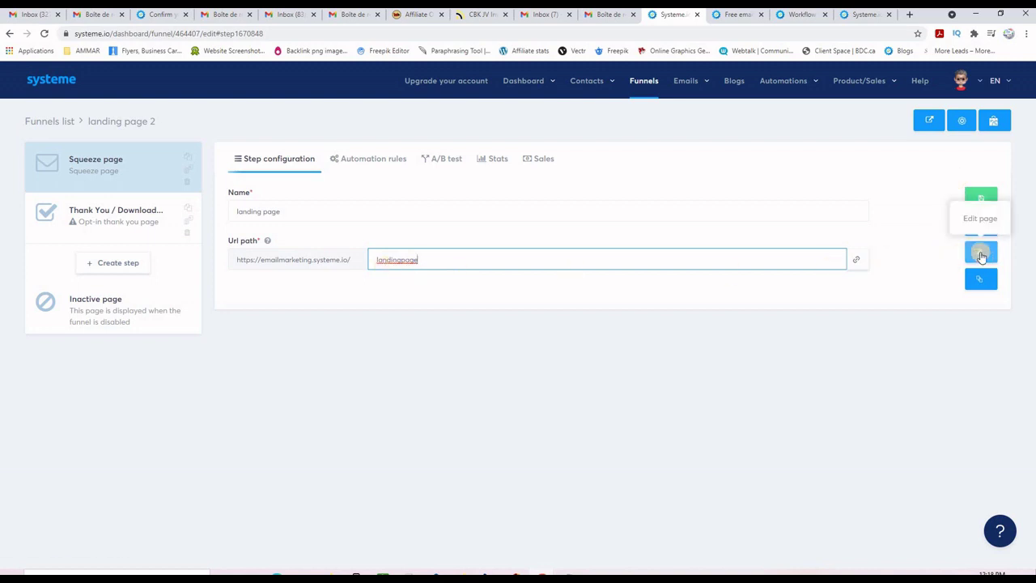
Open the squeeze page in the page editor and examine the click action of the "Click Here to Get Instant Access" button.
{"action": "left_click", "coordinate": [979, 253]}
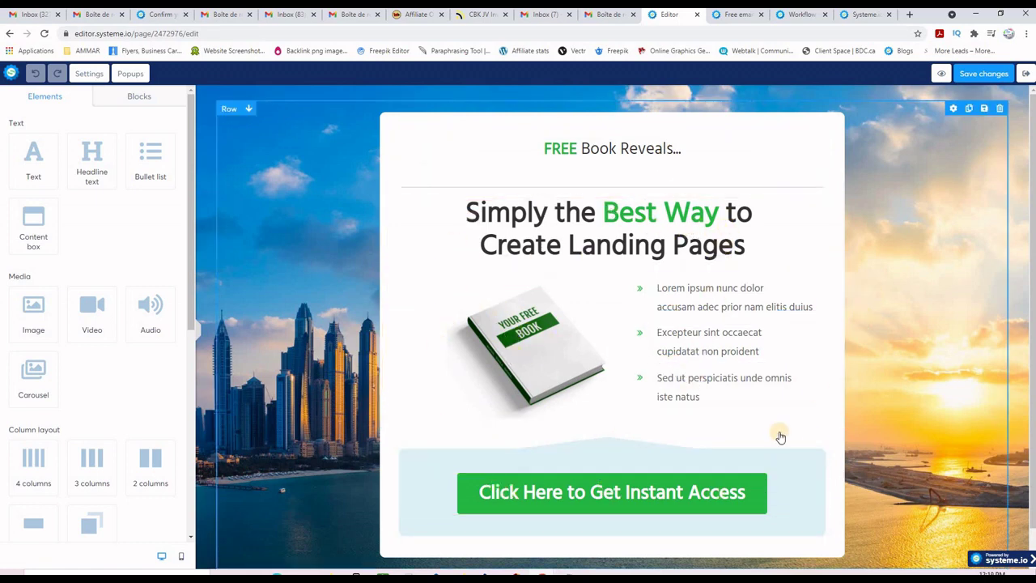
{"action": "left_click", "coordinate": [640, 490]}
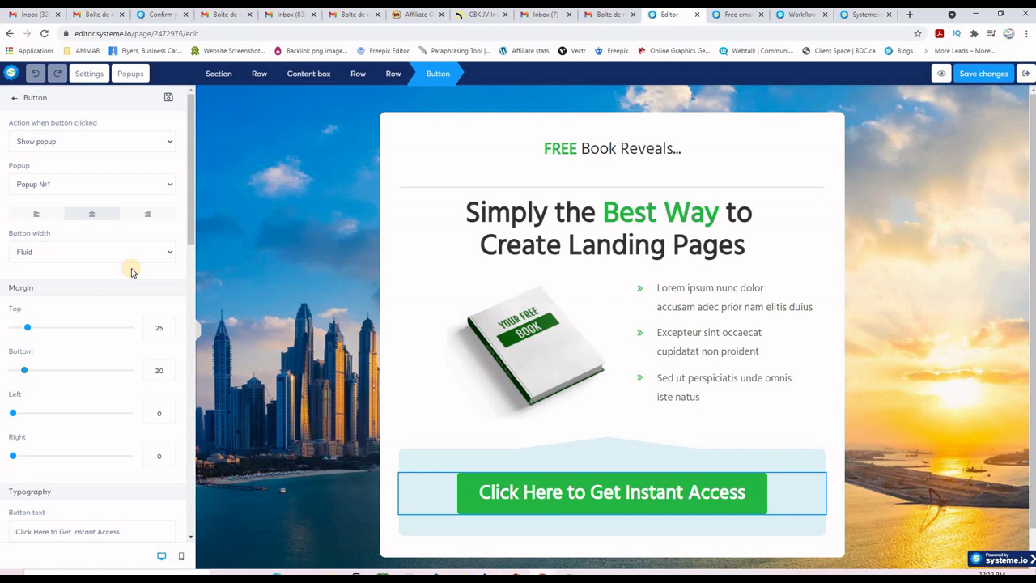
Save the squeeze page, preview it in a separate browser tab, and return to the editor.
{"action": "left_click", "coordinate": [986, 75]}
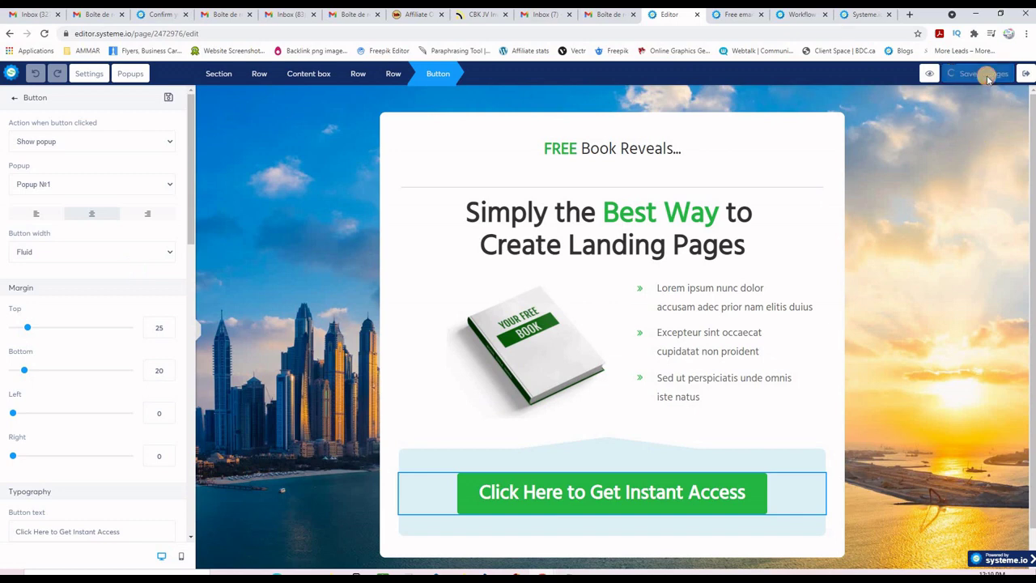
{"action": "left_click", "coordinate": [943, 77]}
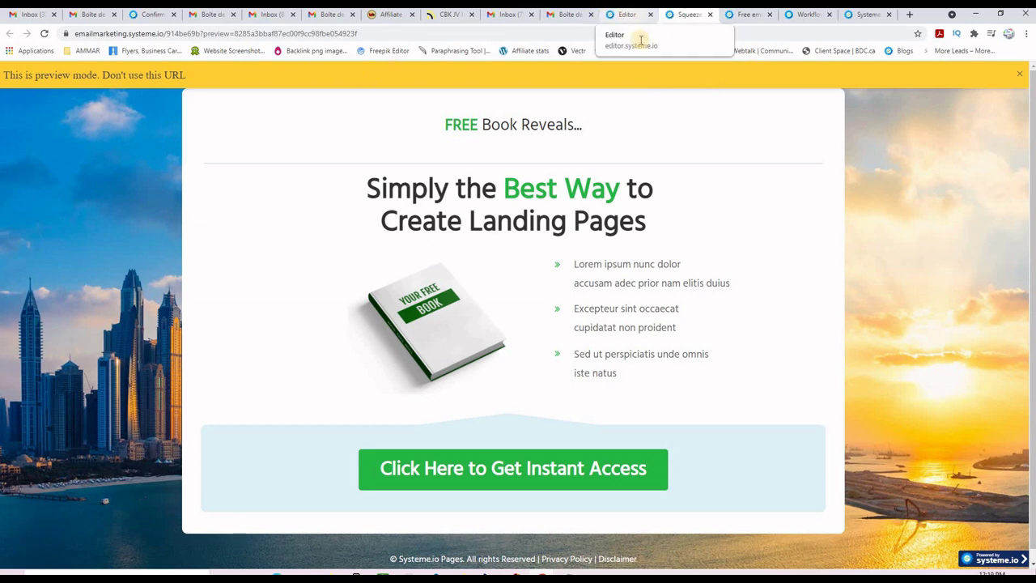
{"action": "key", "text": "ctrl+shift+Tab"}
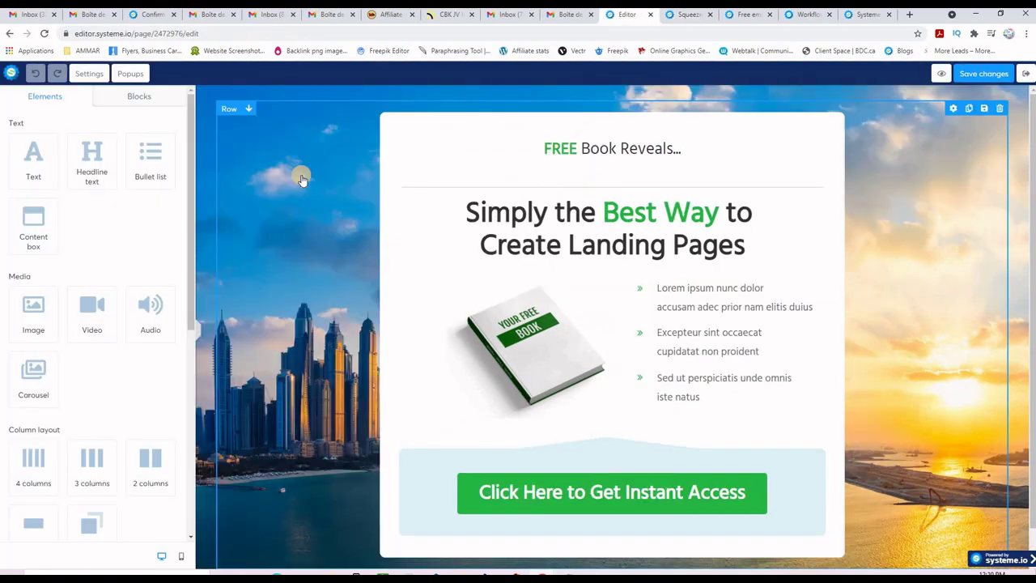
Set the font size of the "Simply the Best Way to Create Landing Pages" headline to 54.
{"action": "left_click", "coordinate": [533, 225]}
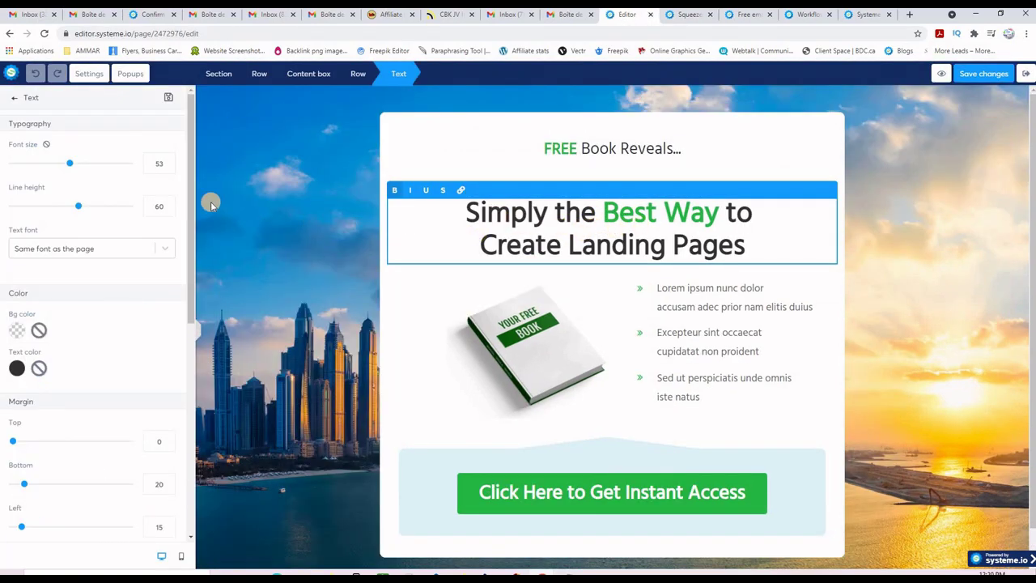
{"action": "left_click", "coordinate": [71, 165]}
{"action": "left_click_drag", "start_coordinate": [69, 165], "coordinate": [72, 163]}
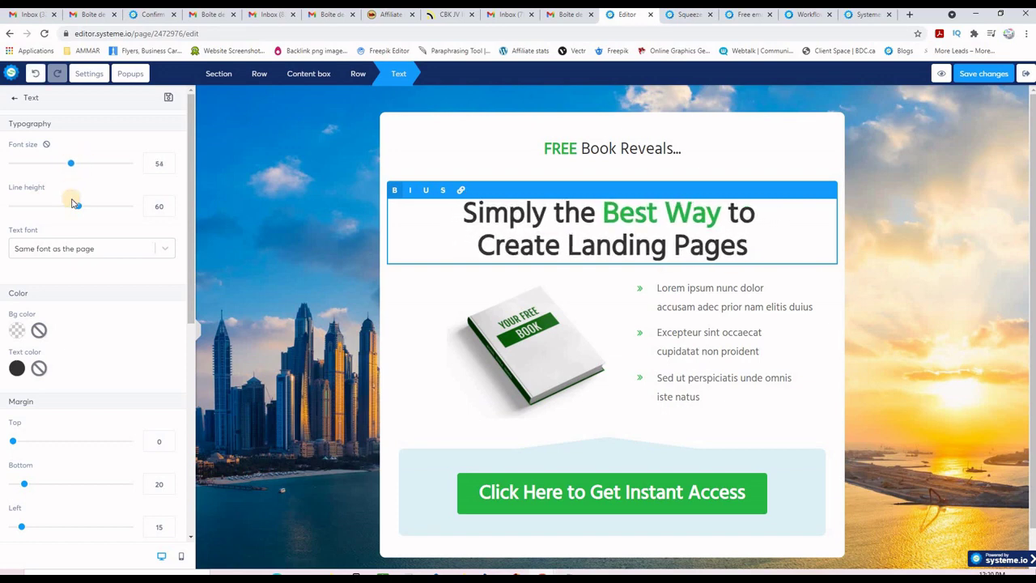
Color the word "Simply" in the headline red (F11010).
{"action": "left_click", "coordinate": [17, 369]}
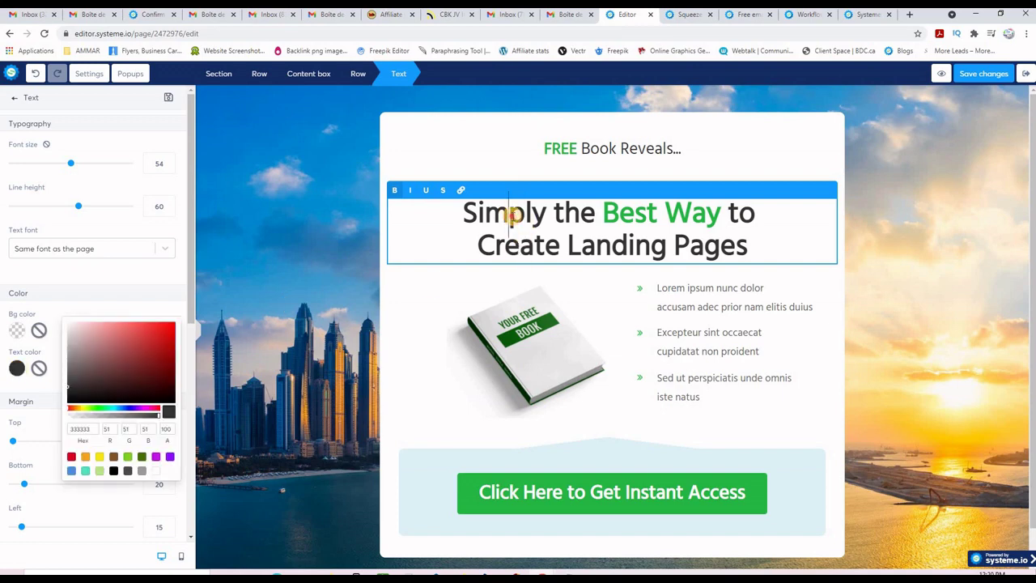
{"action": "double_click", "coordinate": [510, 214]}
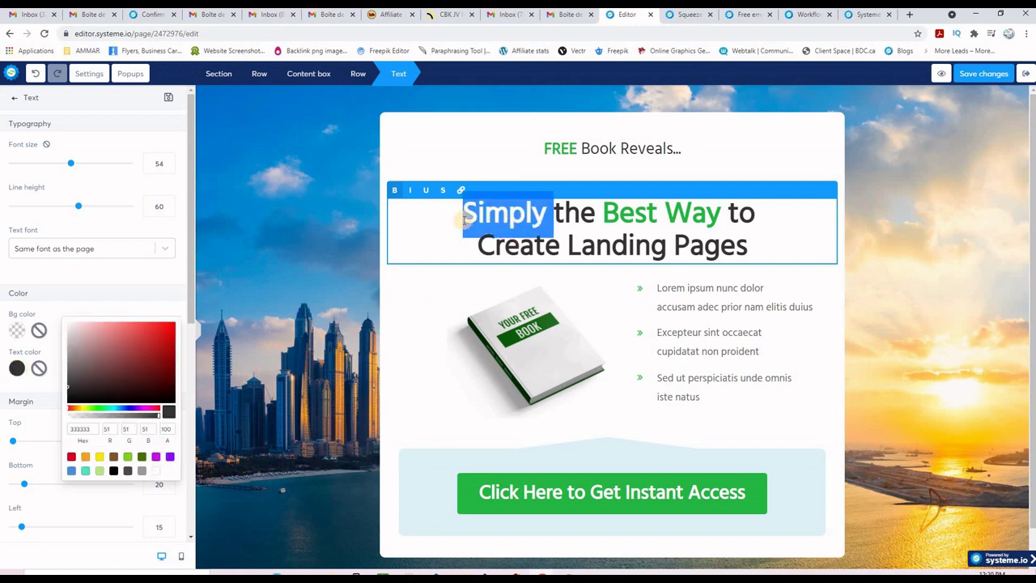
{"action": "left_click", "coordinate": [163, 332]}
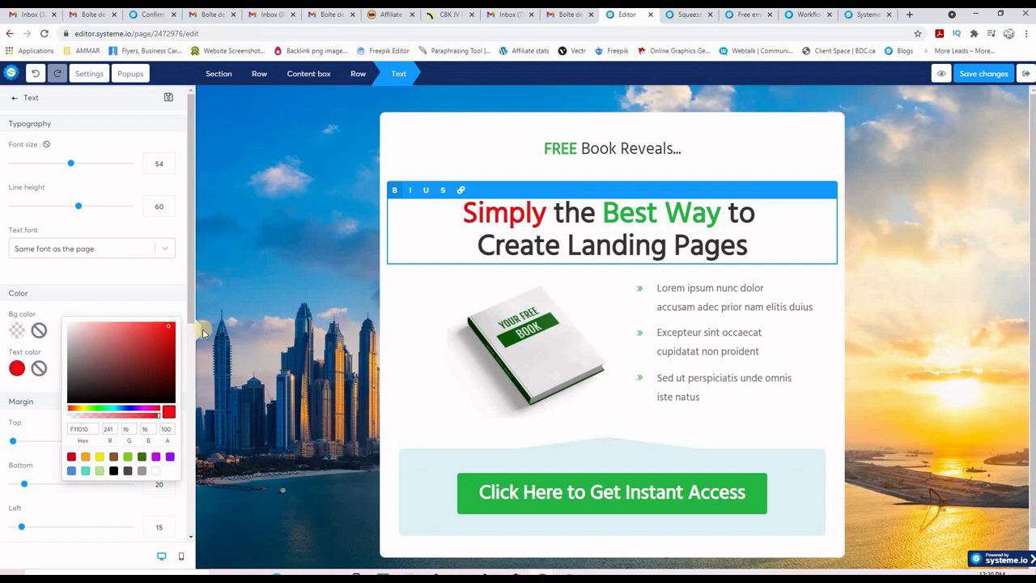
{"action": "left_click", "coordinate": [635, 226]}
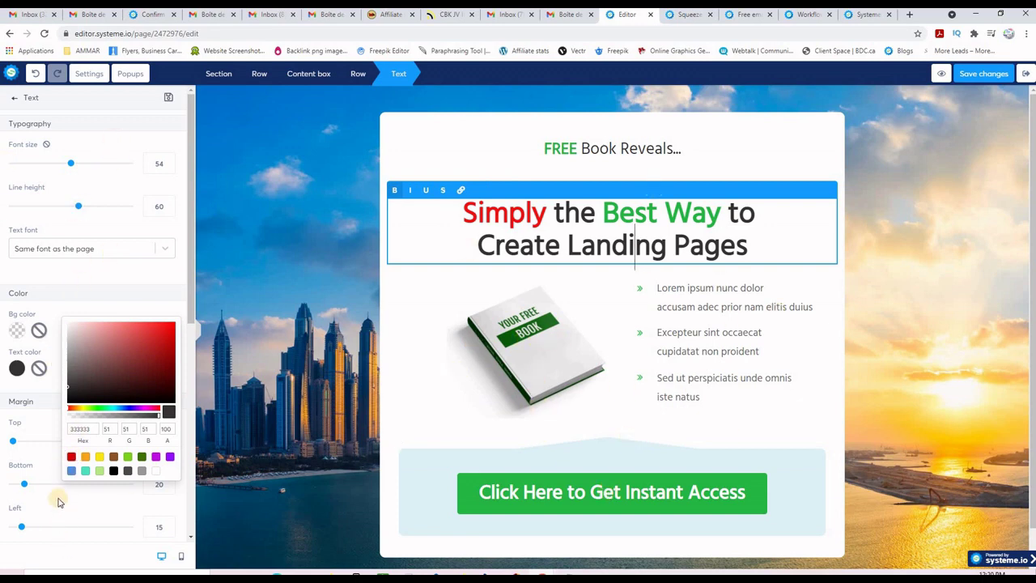
{"action": "left_click", "coordinate": [900, 192]}
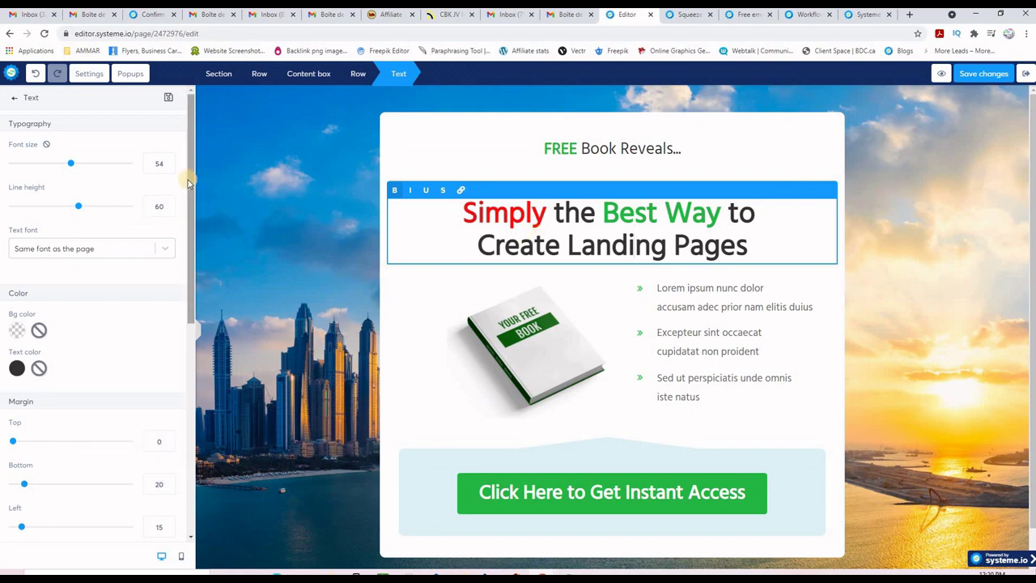
Examine the headline's spacing and visibility settings, check the page's mobile layout, and return to the desktop view.
{"action": "left_click_drag", "start_coordinate": [191, 189], "coordinate": [181, 280]}
{"action": "scroll", "coordinate": [181, 349], "scroll_direction": "down", "scroll_amount": 2}
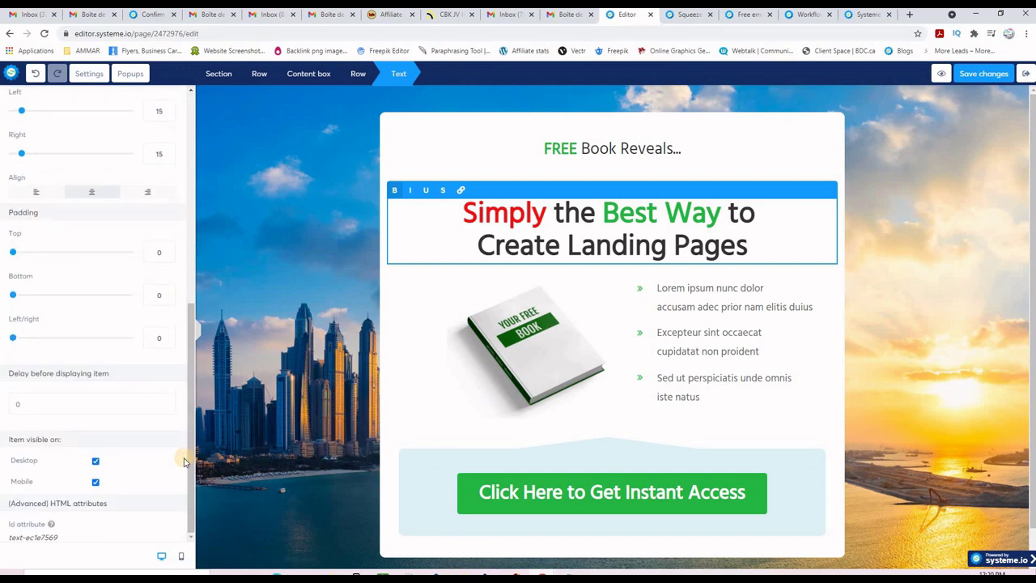
{"action": "left_click", "coordinate": [180, 557]}
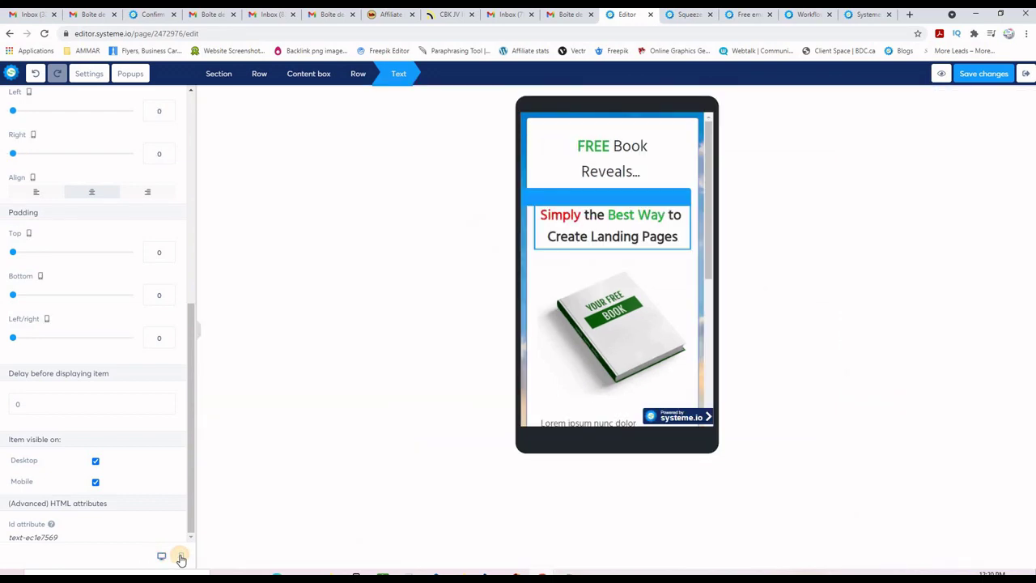
{"action": "left_click", "coordinate": [161, 556]}
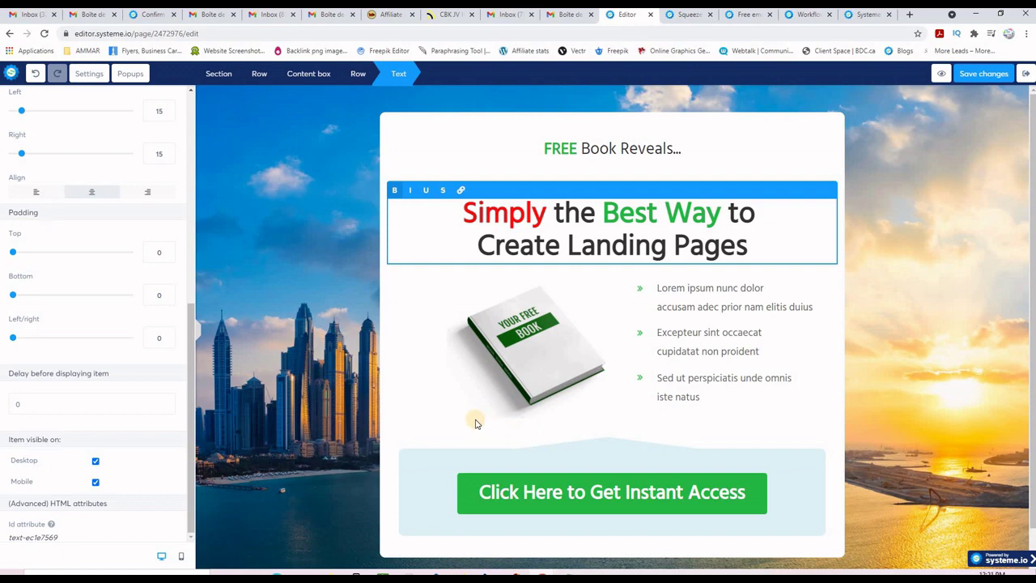
{"action": "left_click", "coordinate": [319, 209]}
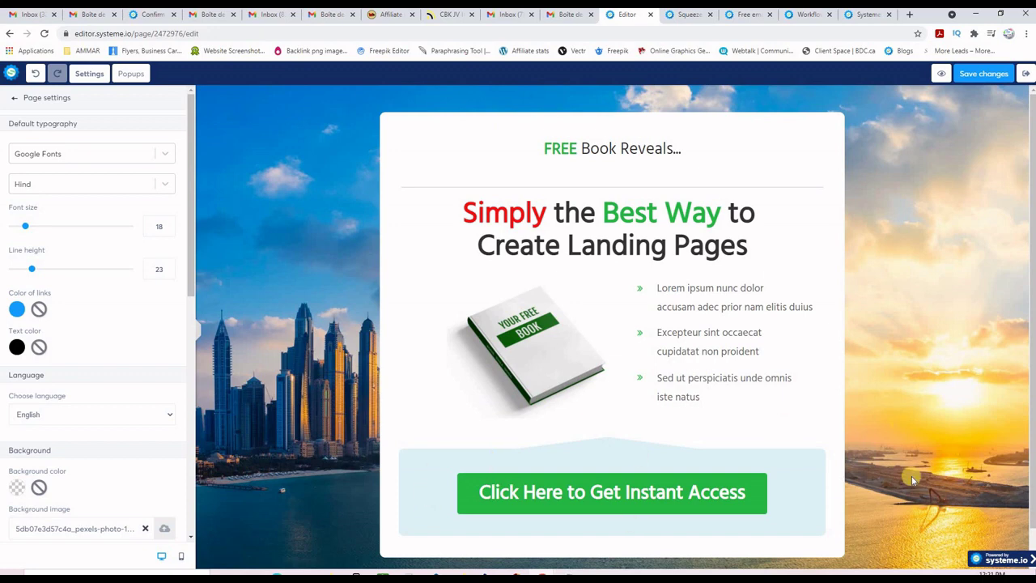
Examine the page settings through to the affiliation section, switching the affiliate badge display off and back on.
{"action": "left_click", "coordinate": [89, 74]}
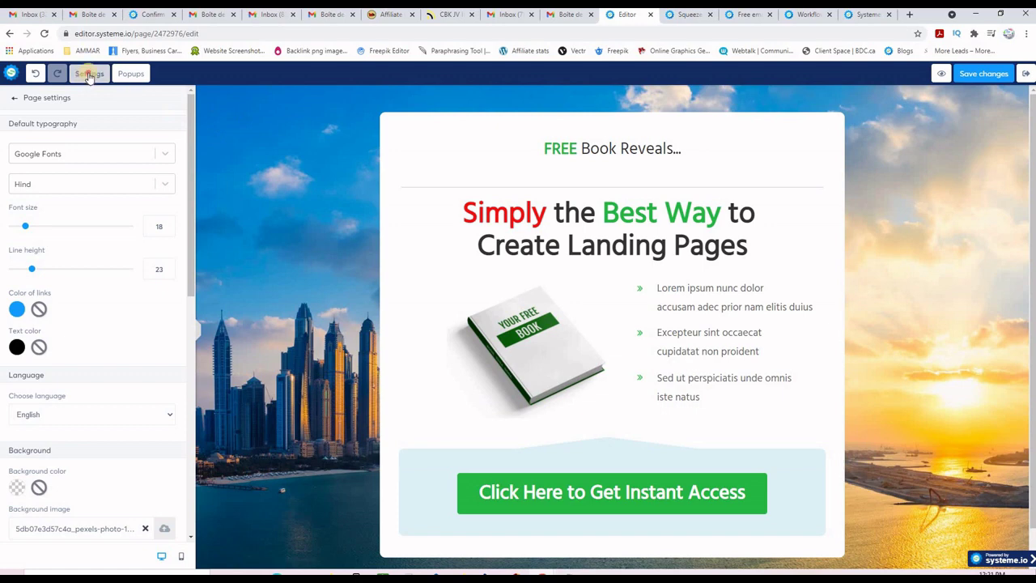
{"action": "scroll", "coordinate": [102, 270], "scroll_direction": "down", "scroll_amount": 5}
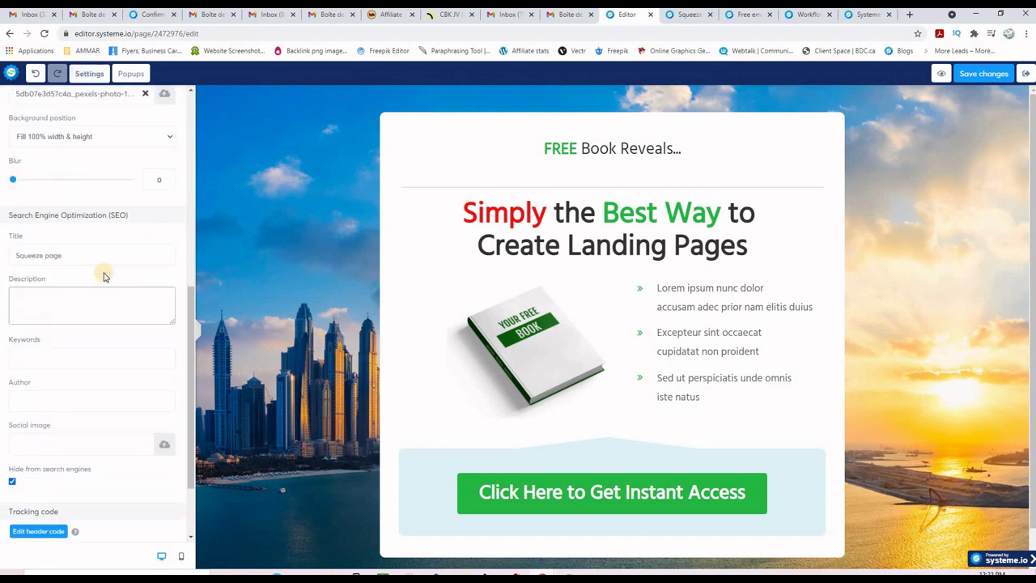
{"action": "scroll", "coordinate": [104, 276], "scroll_direction": "down", "scroll_amount": 3}
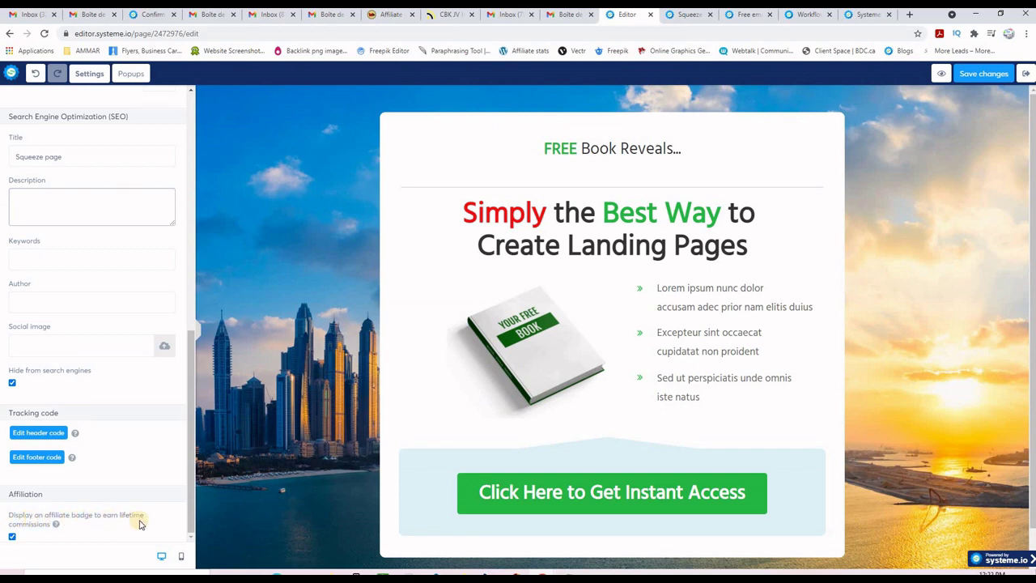
{"action": "left_click", "coordinate": [9, 538]}
{"action": "left_click", "coordinate": [11, 538]}
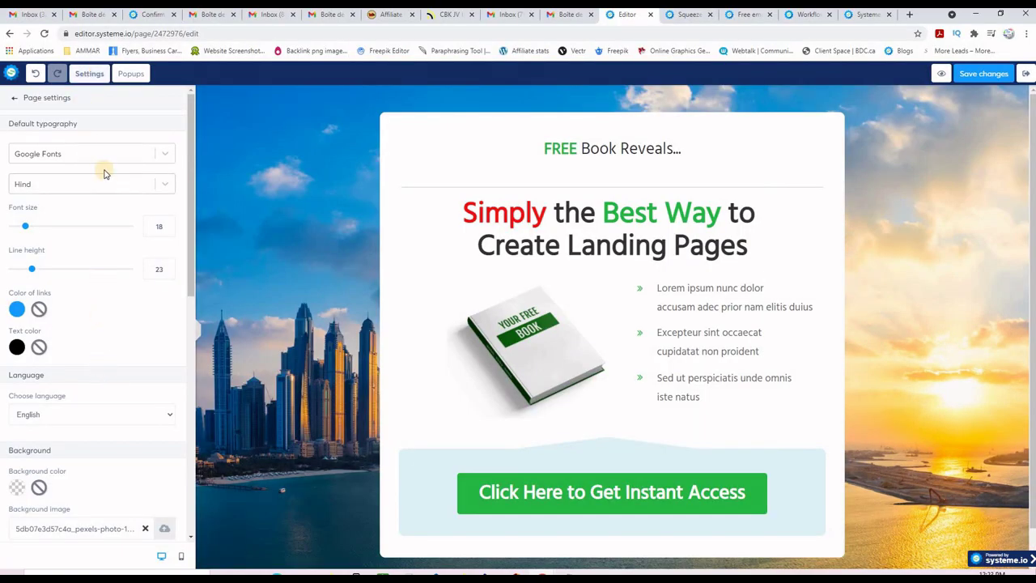
Disable "Hide from search engines" in the page's SEO settings.
{"action": "scroll", "coordinate": [115, 310], "scroll_direction": "down", "scroll_amount": 3}
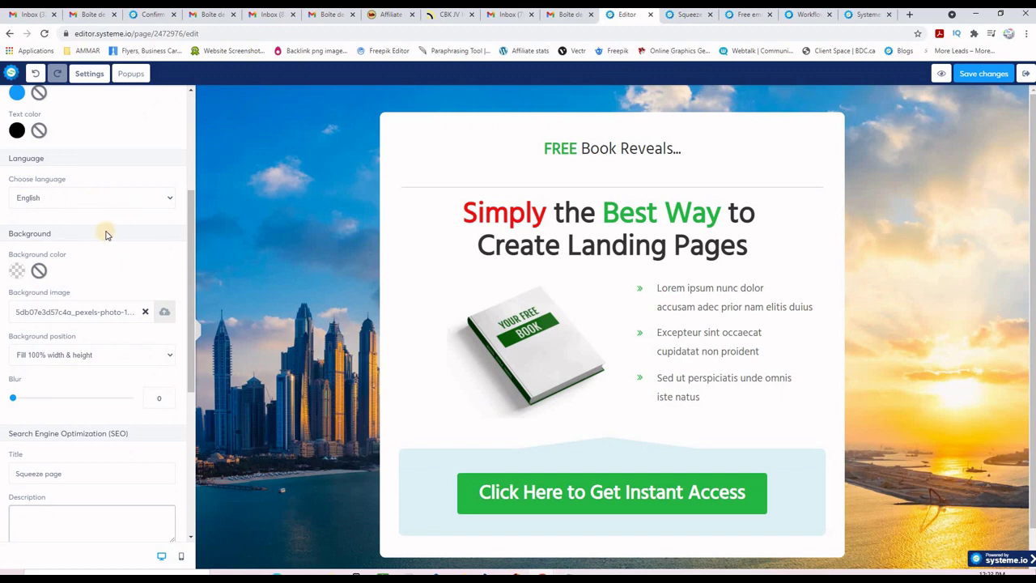
{"action": "scroll", "coordinate": [106, 235], "scroll_direction": "down", "scroll_amount": 1}
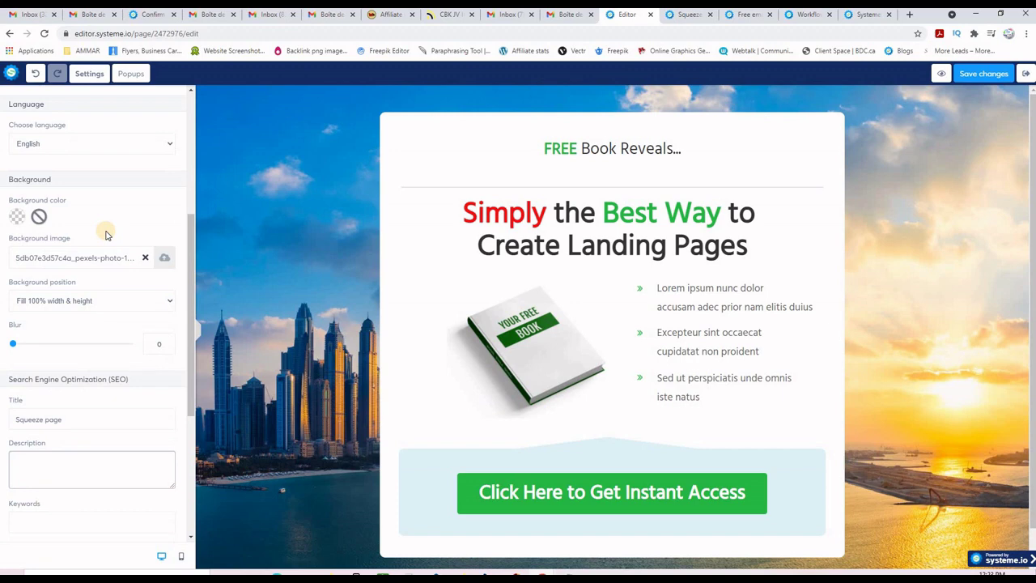
{"action": "scroll", "coordinate": [106, 235], "scroll_direction": "down", "scroll_amount": 3}
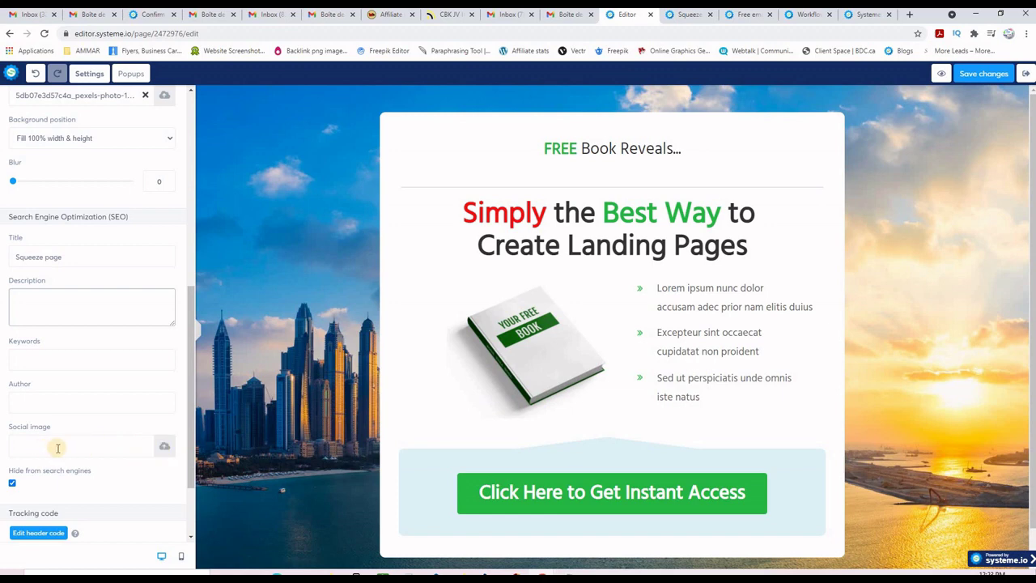
{"action": "left_click", "coordinate": [165, 449]}
{"action": "left_click", "coordinate": [51, 473]}
{"action": "left_click", "coordinate": [12, 484]}
{"action": "left_click", "coordinate": [57, 491]}
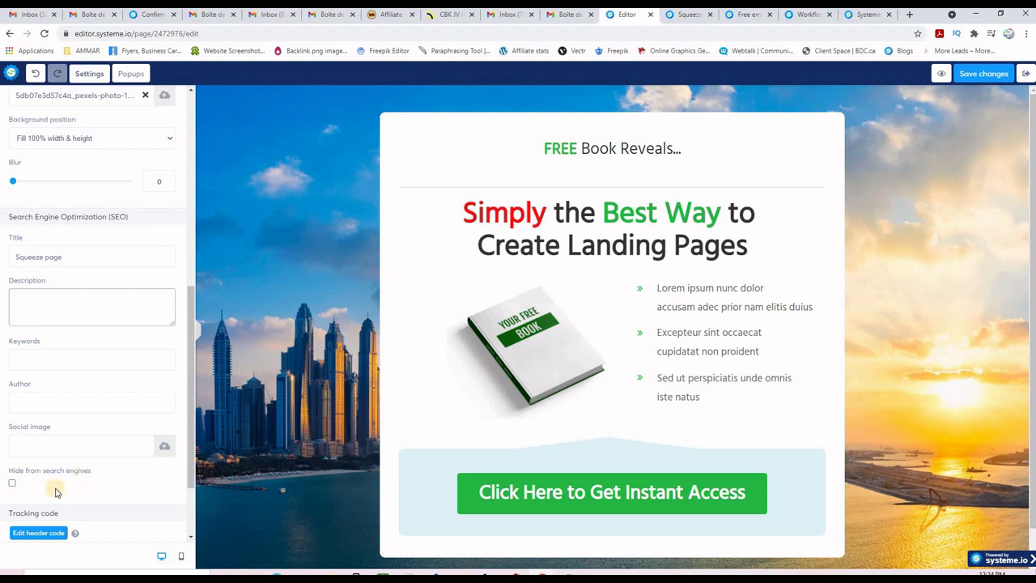
{"action": "left_click", "coordinate": [127, 483]}
Review the tracking code and affiliation options, then save the page changes and exit the page editor.
{"action": "scroll", "coordinate": [127, 484], "scroll_direction": "down", "scroll_amount": 1}
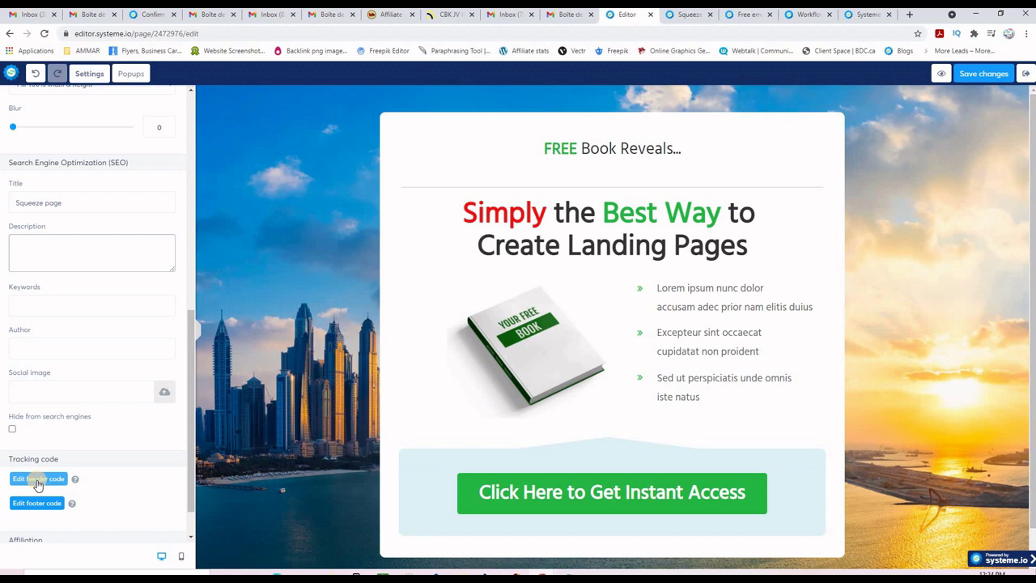
{"action": "scroll", "coordinate": [37, 484], "scroll_direction": "down", "scroll_amount": 1}
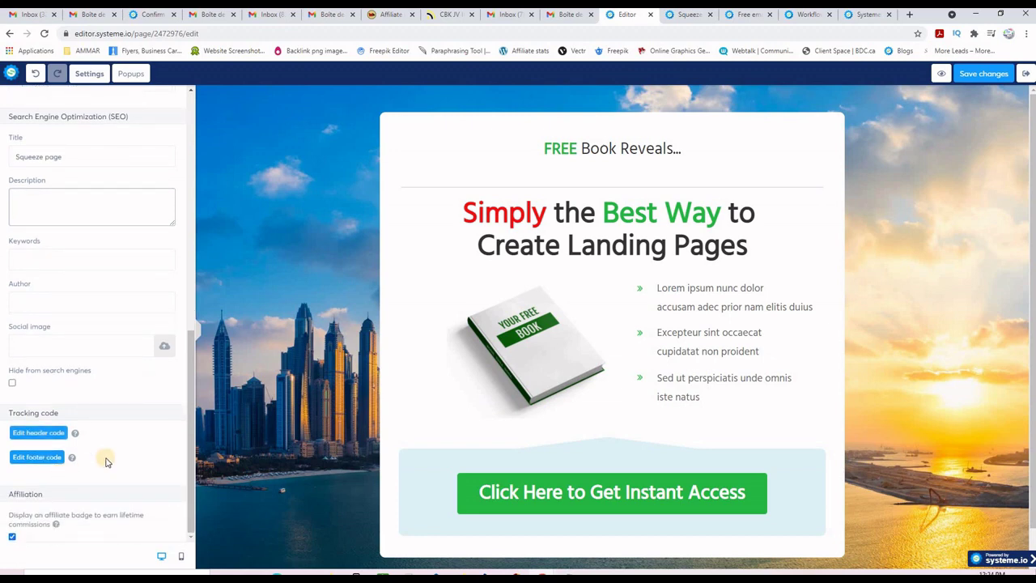
{"action": "left_click", "coordinate": [918, 359]}
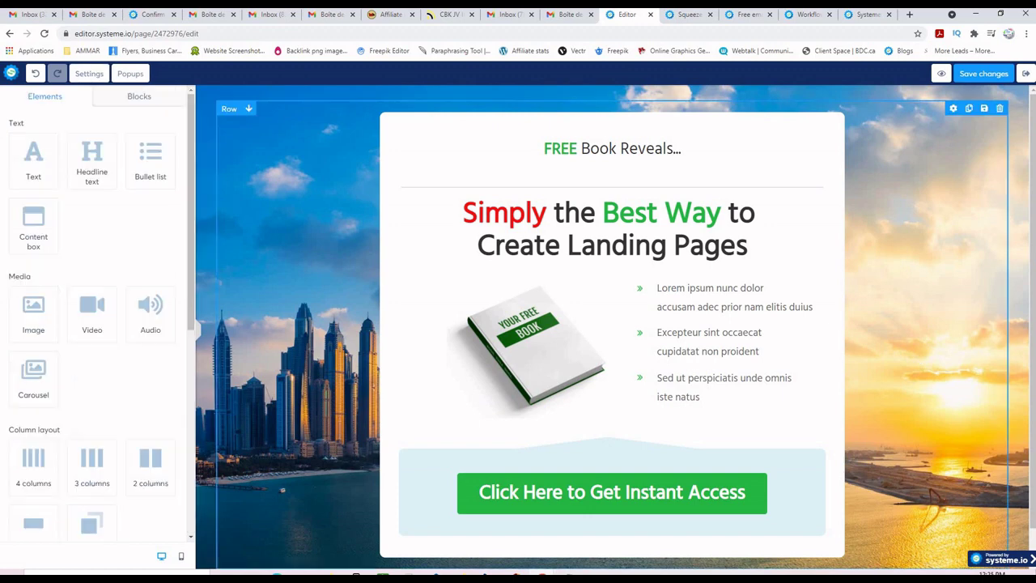
{"action": "left_click", "coordinate": [981, 75]}
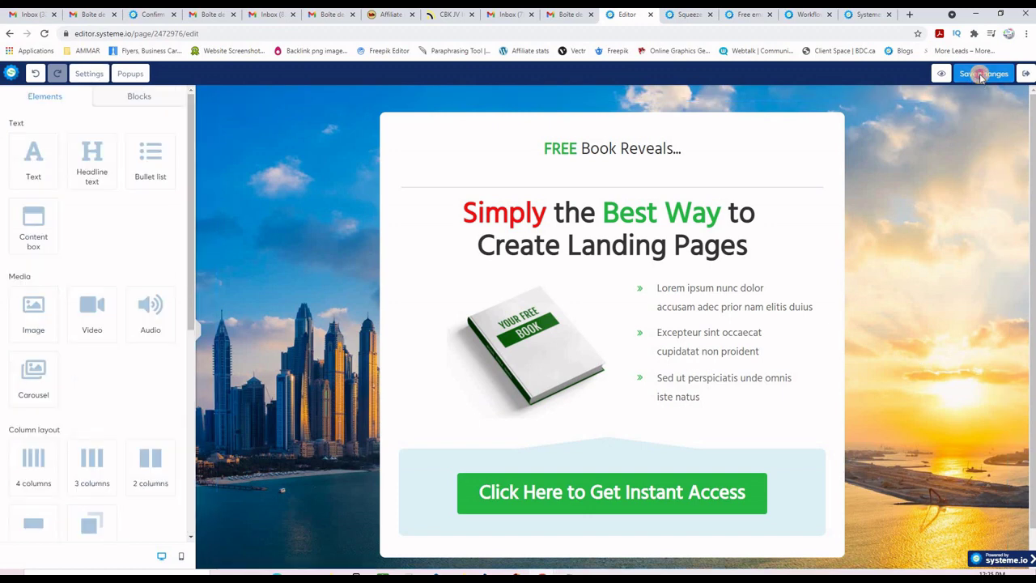
{"action": "left_click", "coordinate": [1026, 74]}
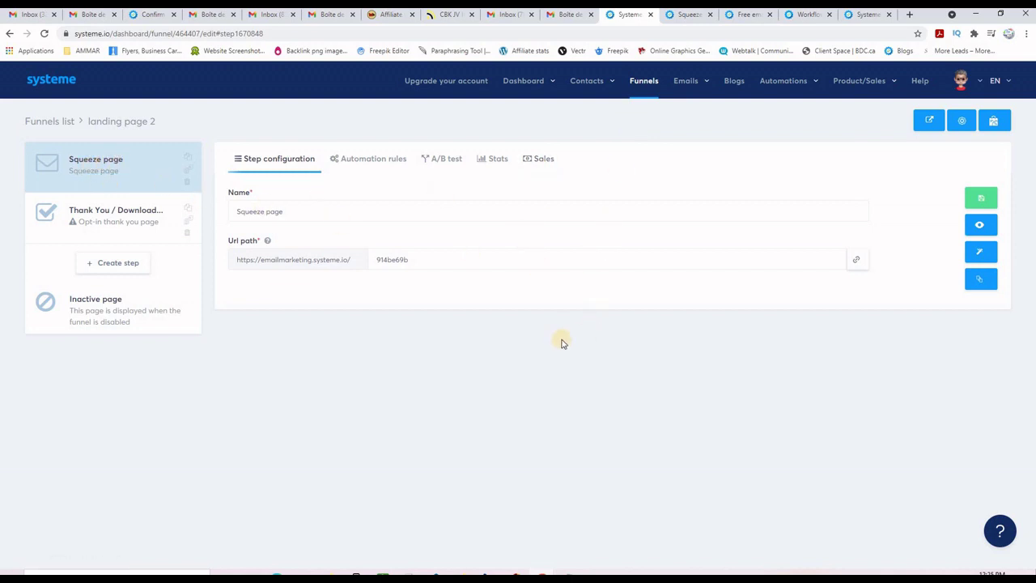
Display the available templates for the funnel's opt-in thank you page.
{"action": "left_click", "coordinate": [108, 226]}
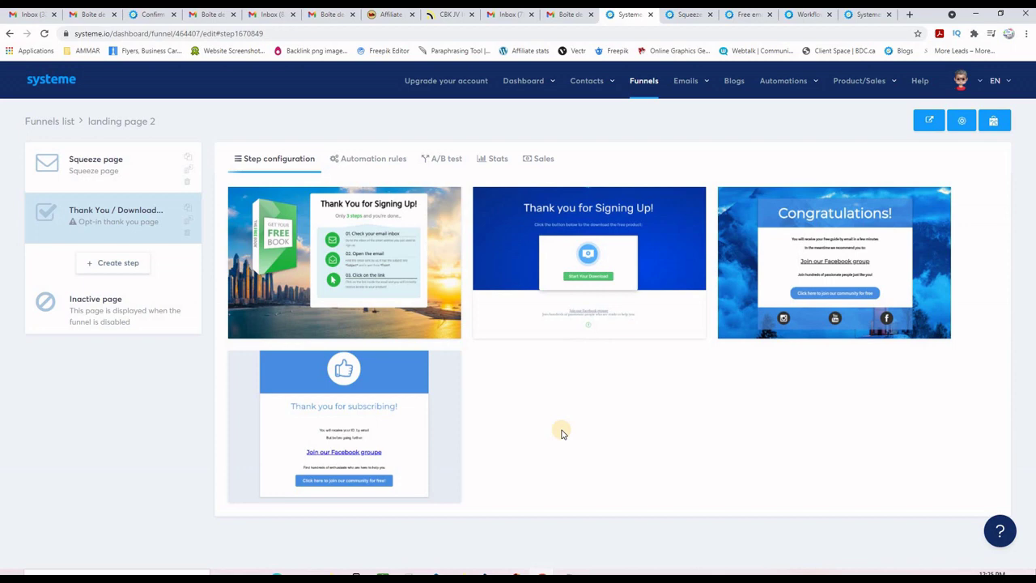
{"action": "mouse_move", "coordinate": [686, 84]}
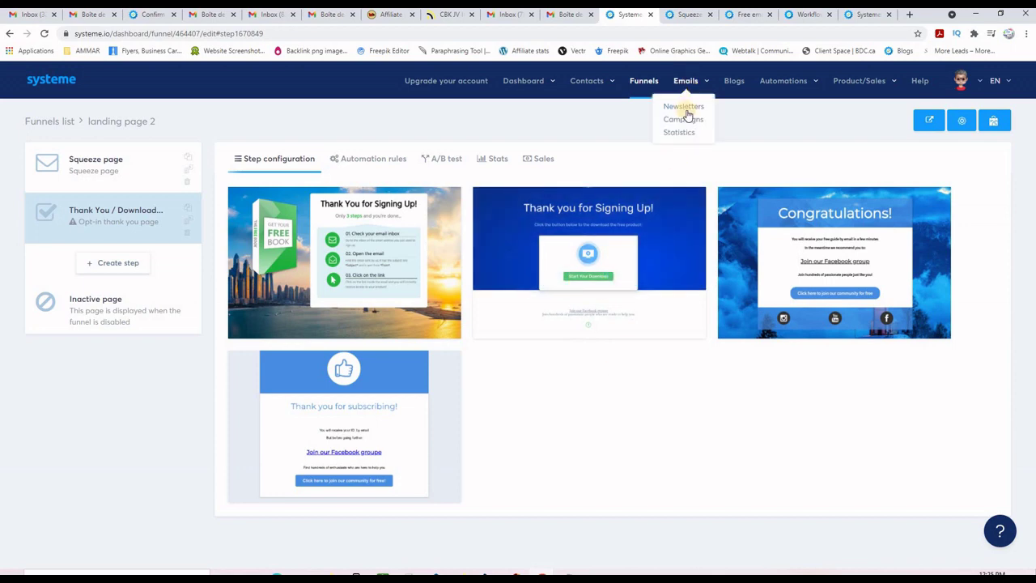